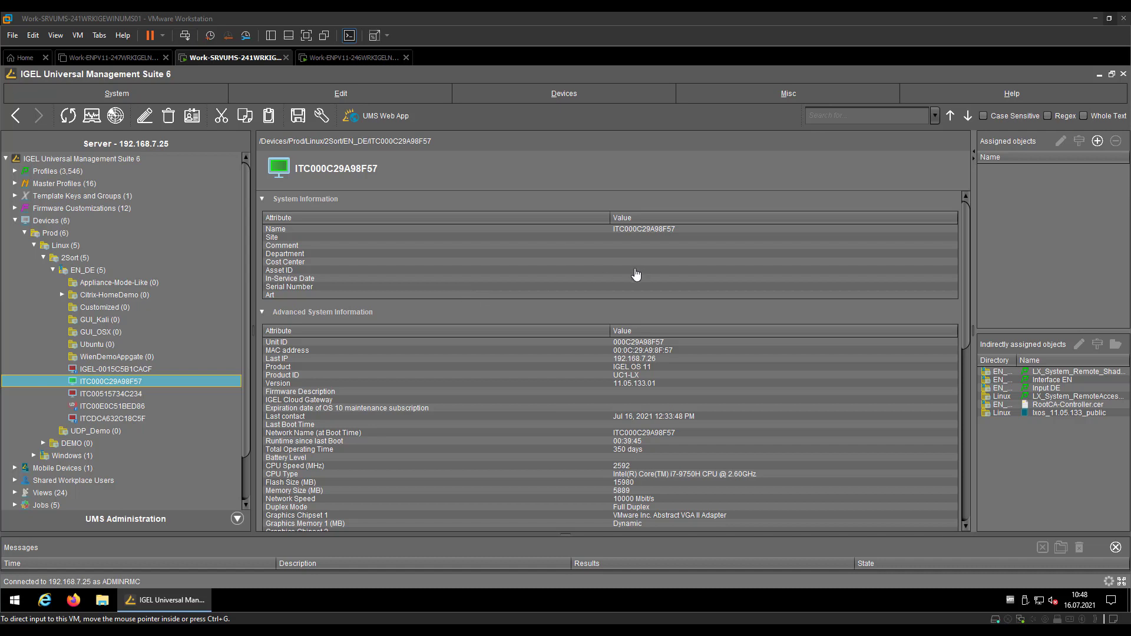
# Open the ConditionalReboot profile in the 2Merge profiles folder
pyautogui.click(13, 175)
pyautogui.click(15, 171)
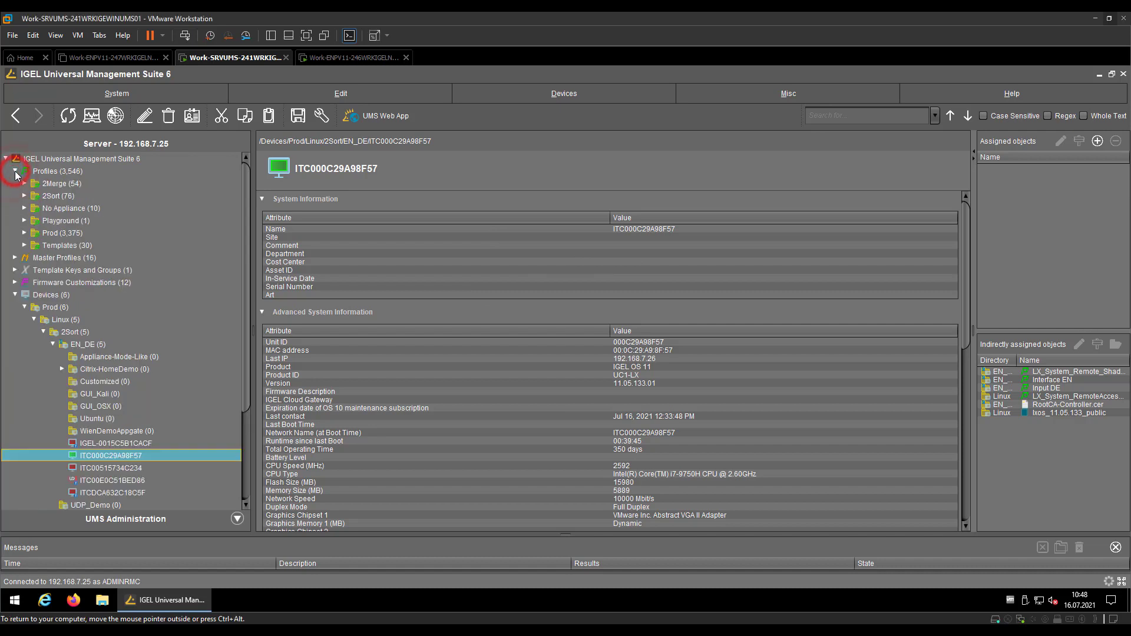
pyautogui.click(24, 184)
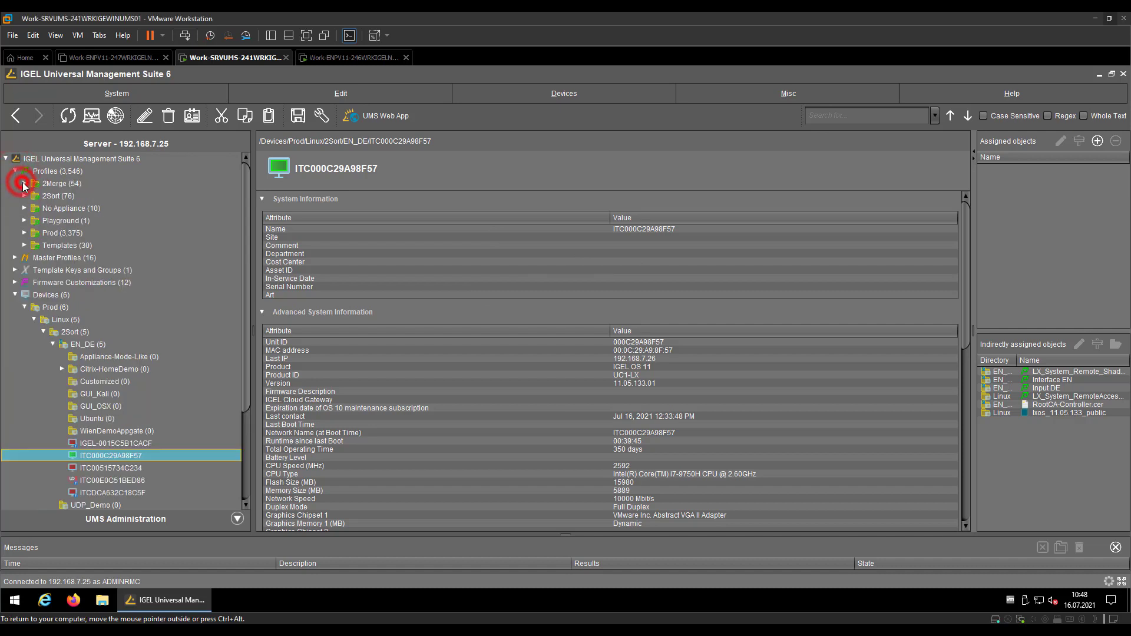
pyautogui.click(75, 245)
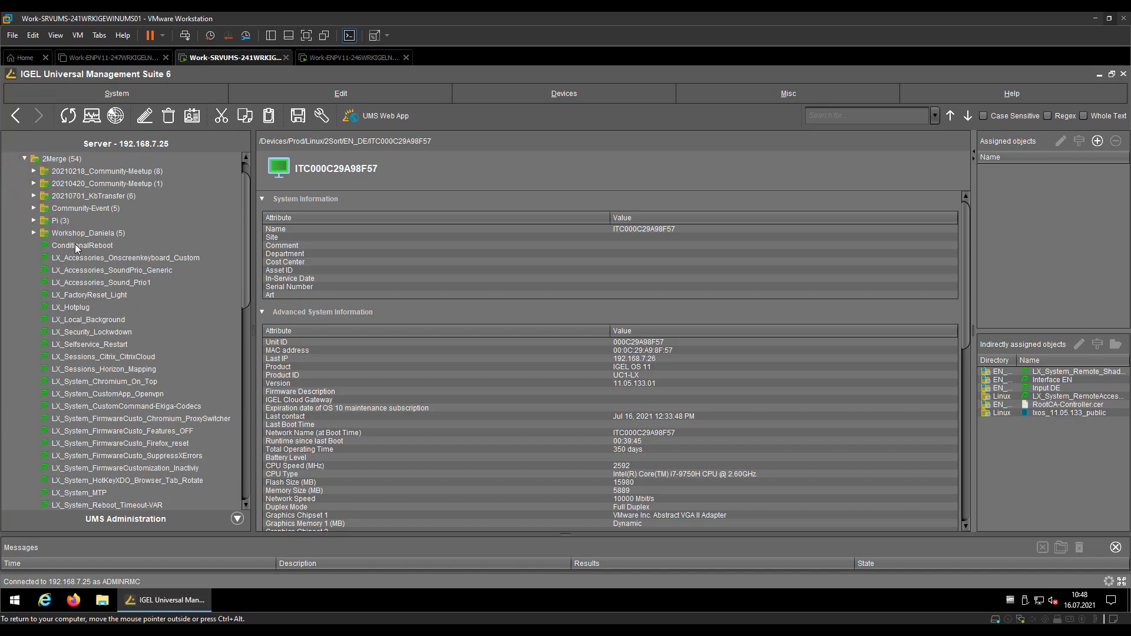
# Assign ConditionalReboot to thin client ITC000C29A98F57, applying the change now
pyautogui.click(1097, 141)
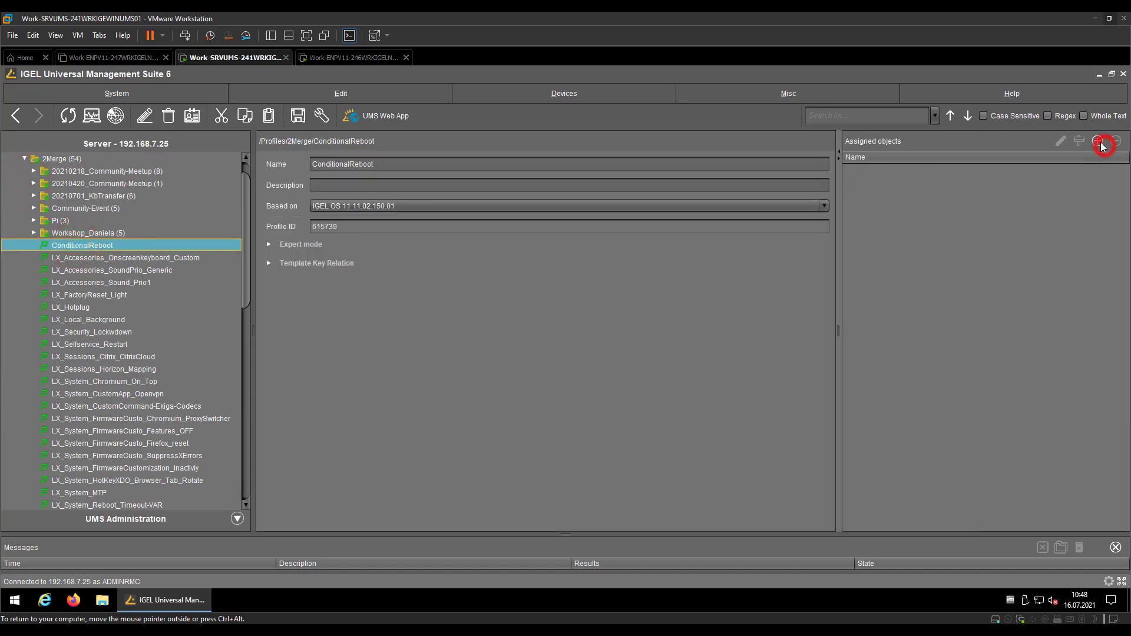
pyautogui.click(486, 349)
pyautogui.click(623, 315)
pyautogui.click(709, 458)
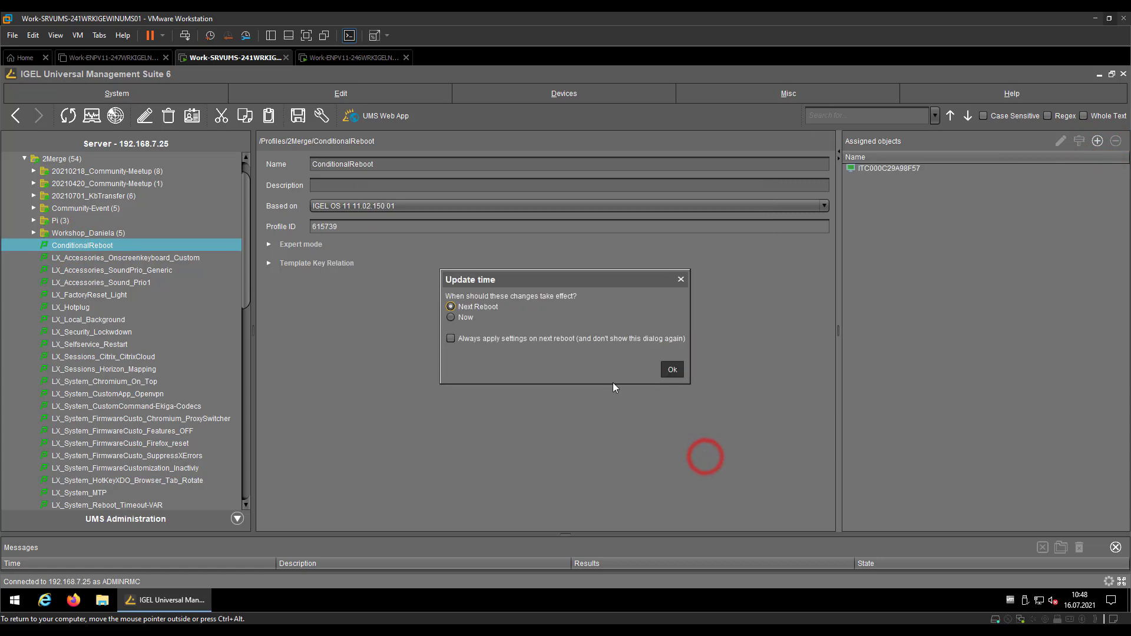
pyautogui.click(458, 320)
pyautogui.click(672, 370)
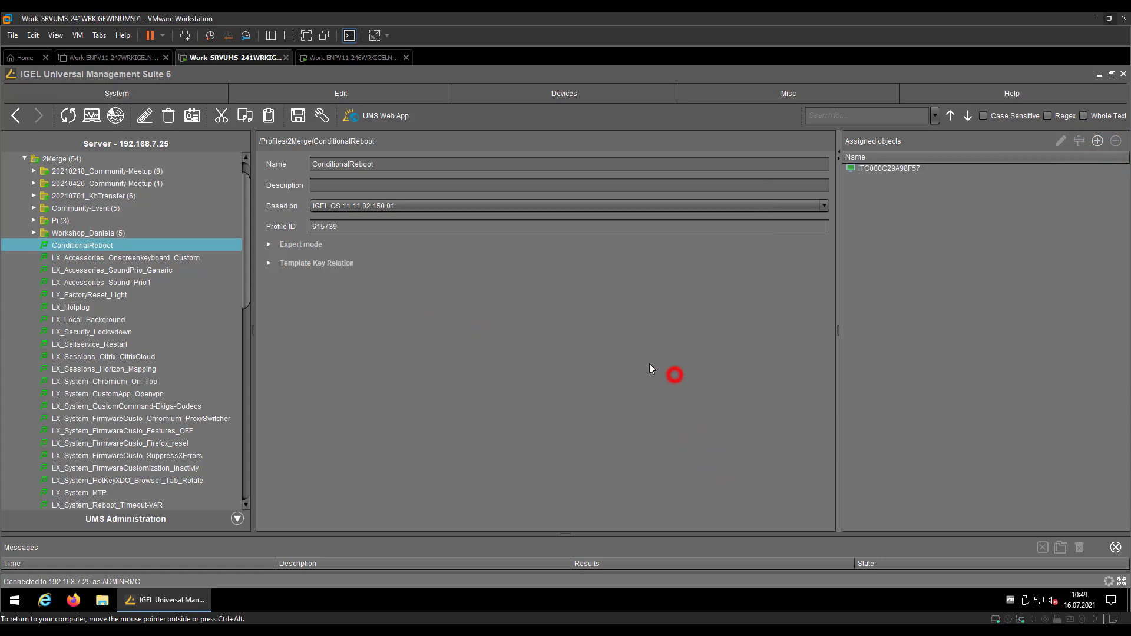
pyautogui.click(24, 159)
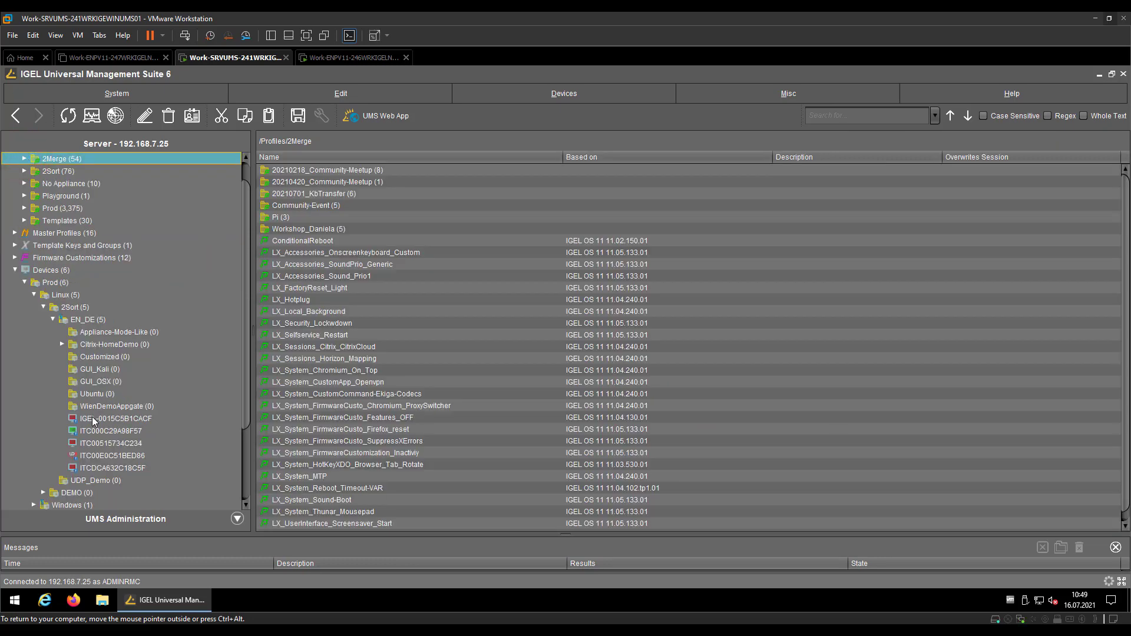
# Check that ITC000C29A98F57 lists ConditionalReboot and its 'Save device's Configuration' job result is Ok
pyautogui.click(91, 431)
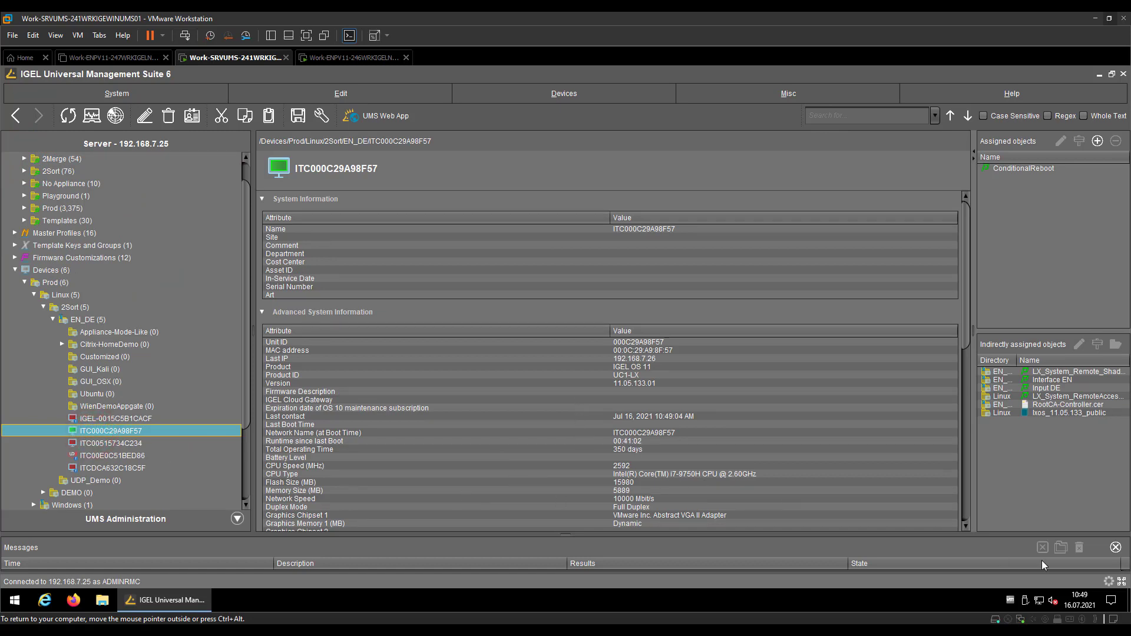
pyautogui.click(1121, 583)
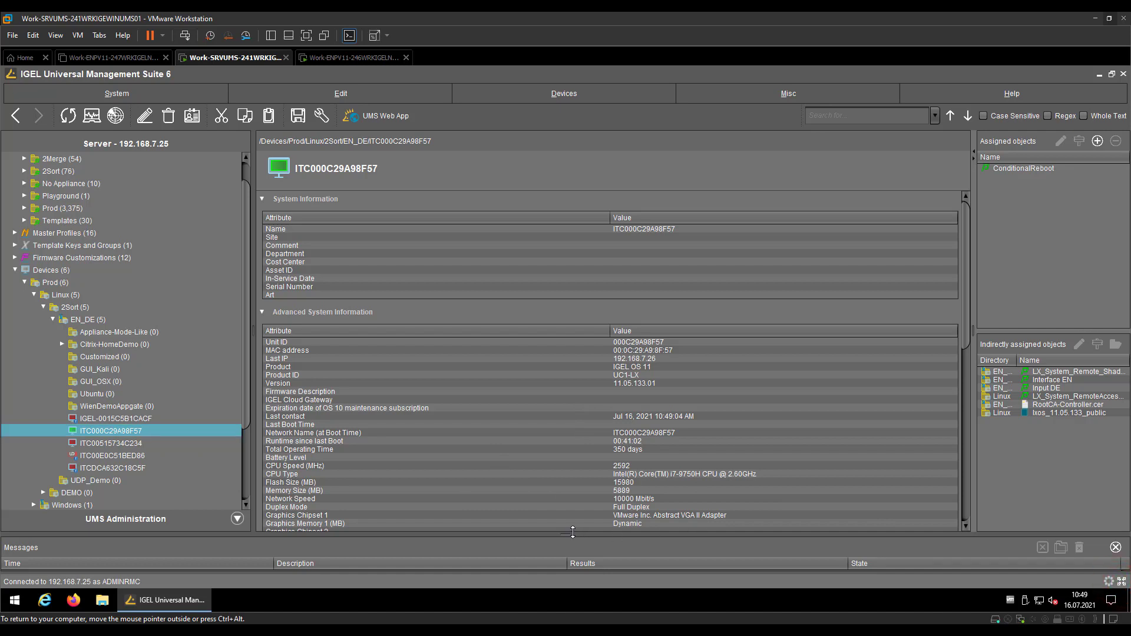
pyautogui.moveTo(563, 534)
pyautogui.mouseDown()
pyautogui.moveTo(564, 483)
pyautogui.moveTo(564, 512)
pyautogui.mouseUp()
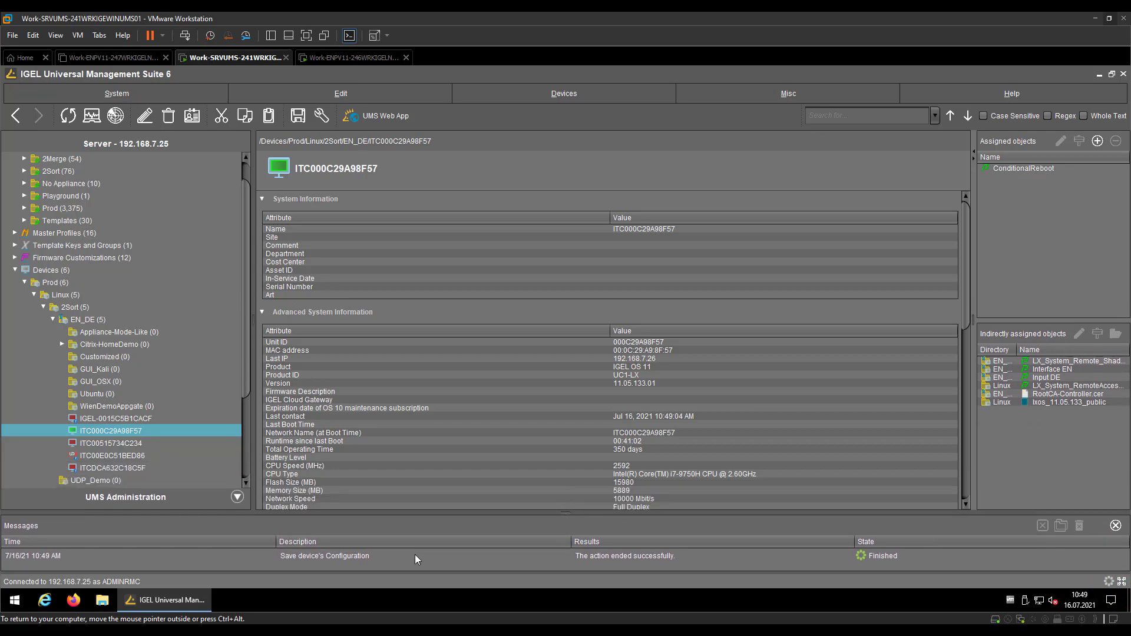
pyautogui.doubleClick(902, 556)
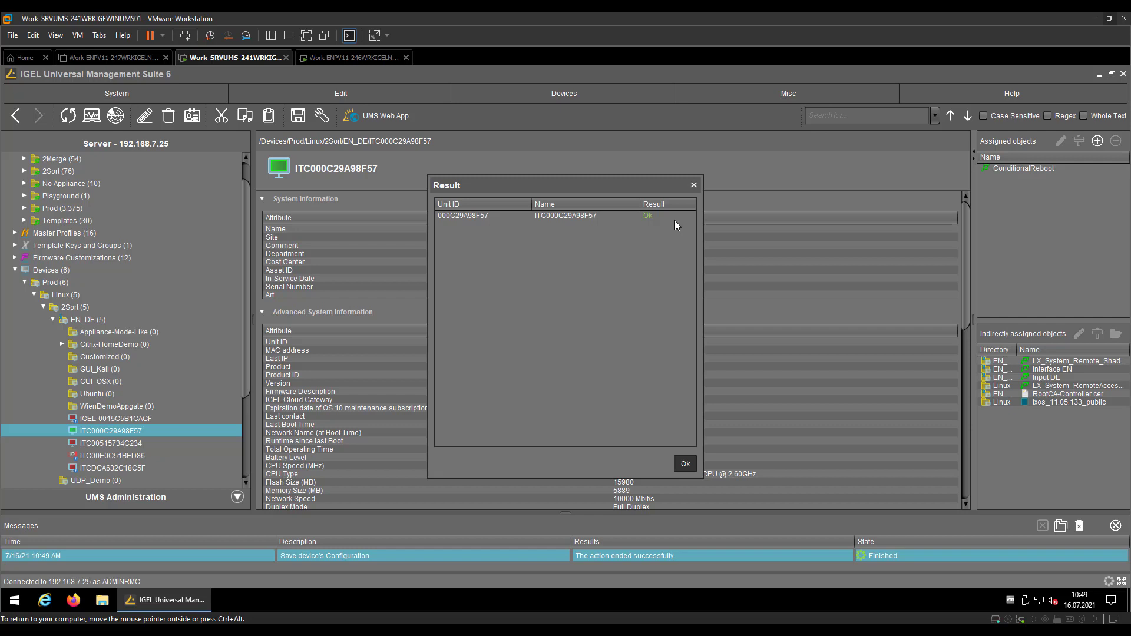
pyautogui.click(685, 464)
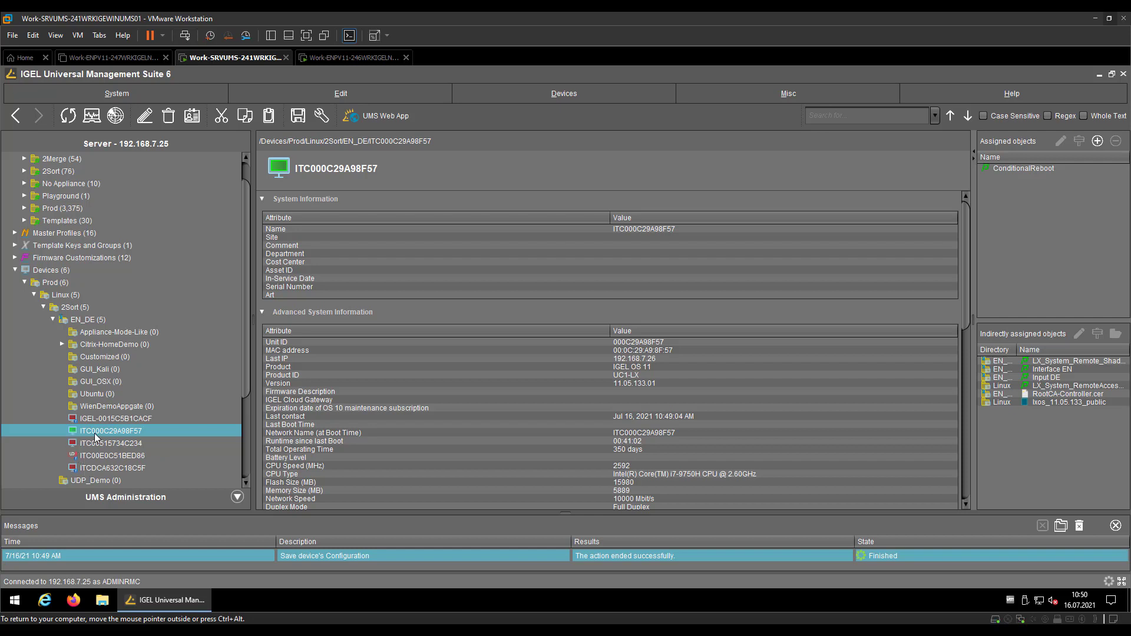
pyautogui.click(353, 58)
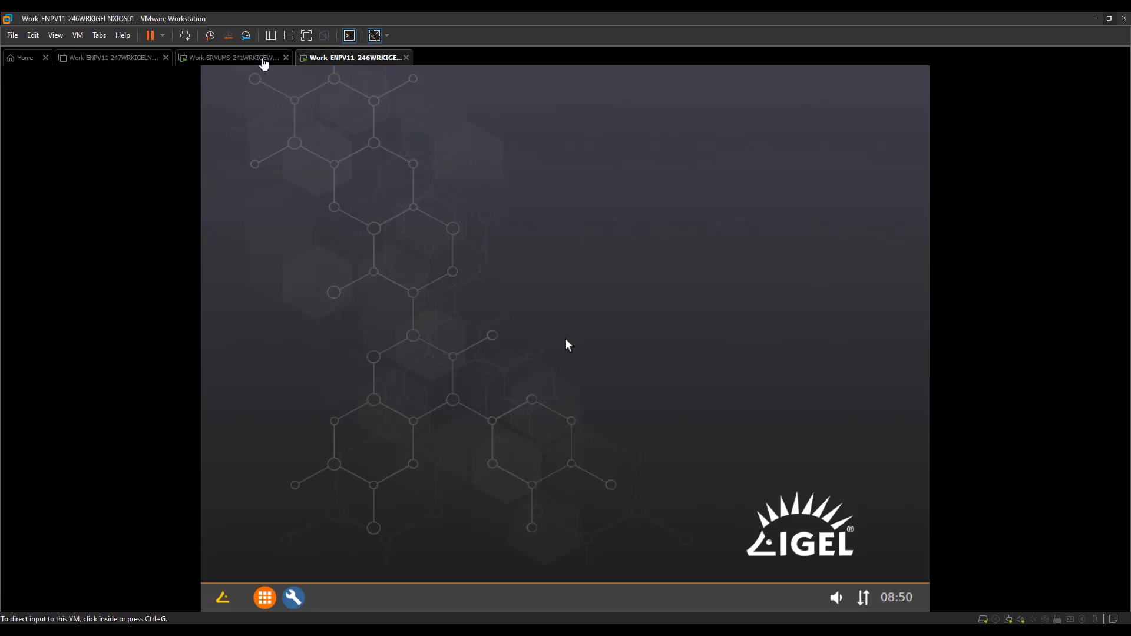
pyautogui.click(264, 59)
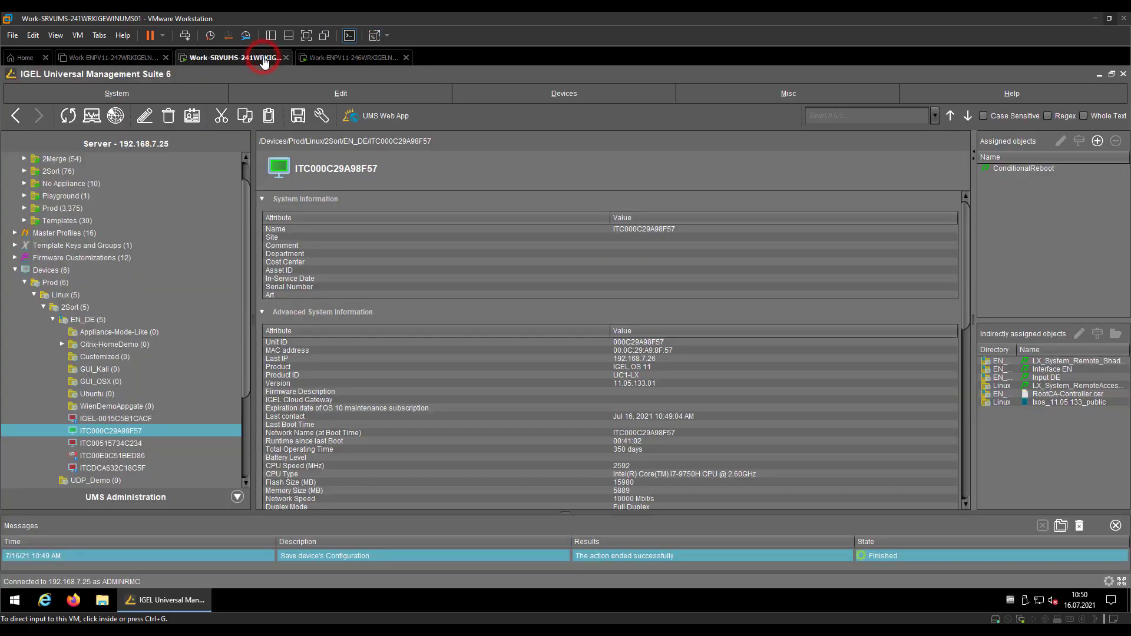
pyautogui.click(1032, 169)
pyautogui.rightClick(1032, 169)
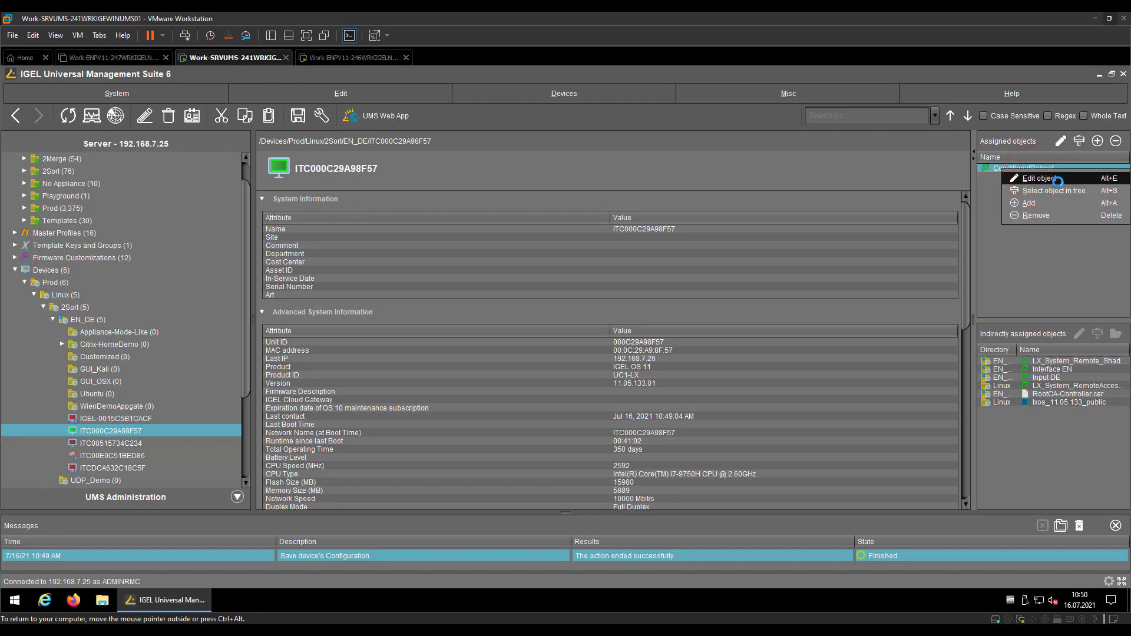
pyautogui.click(1054, 183)
pyautogui.click(135, 269)
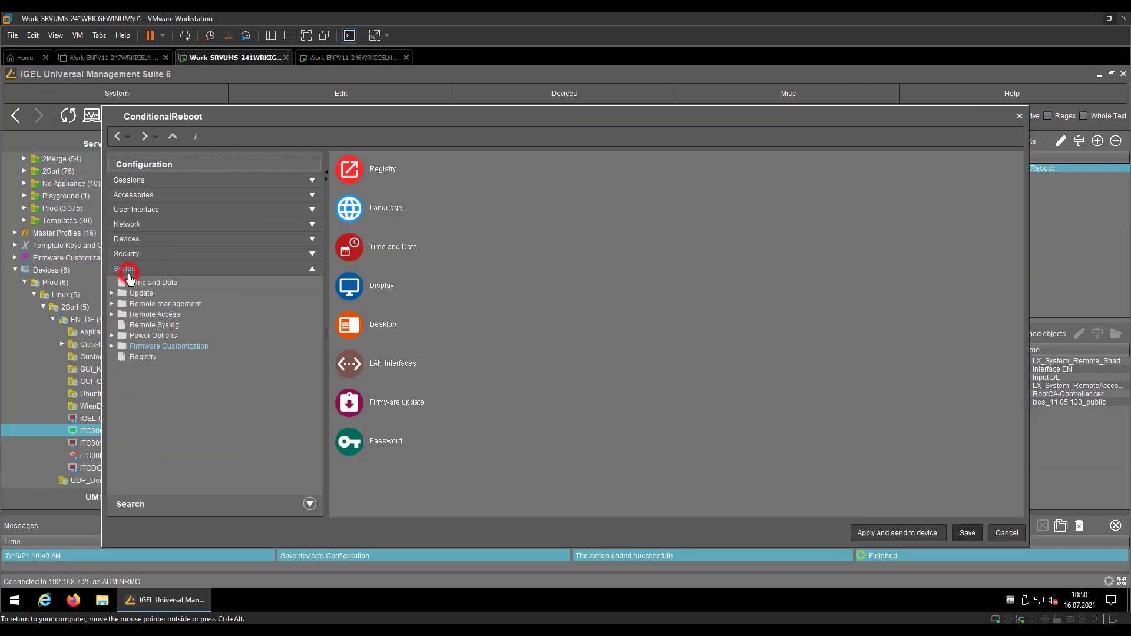
pyautogui.click(141, 347)
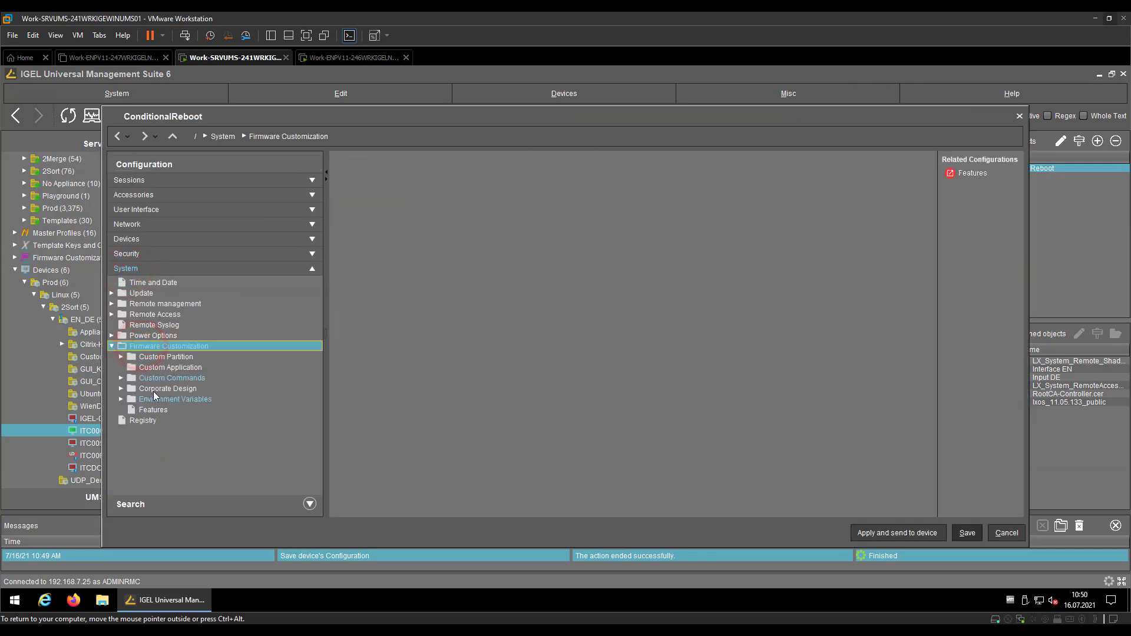
pyautogui.click(153, 400)
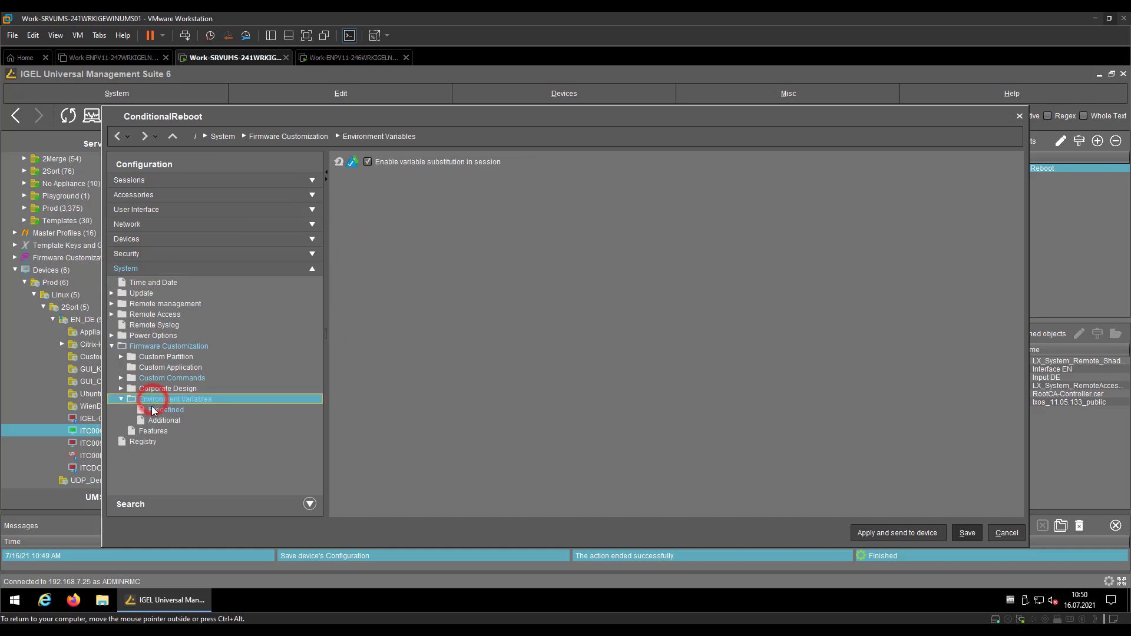
pyautogui.click(151, 408)
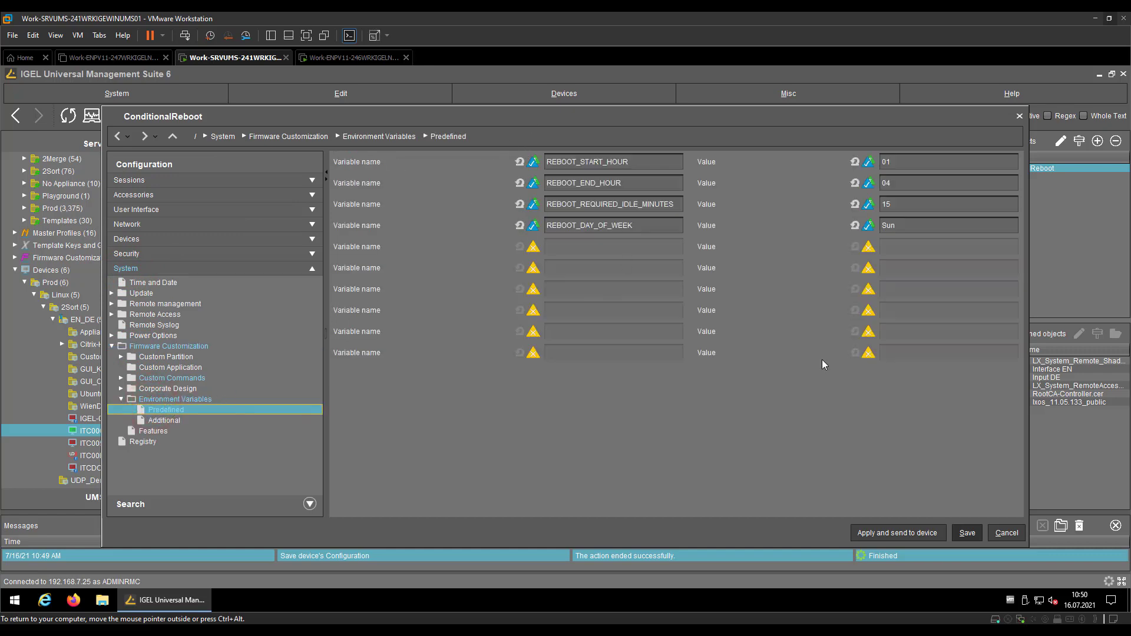
pyautogui.click(1006, 532)
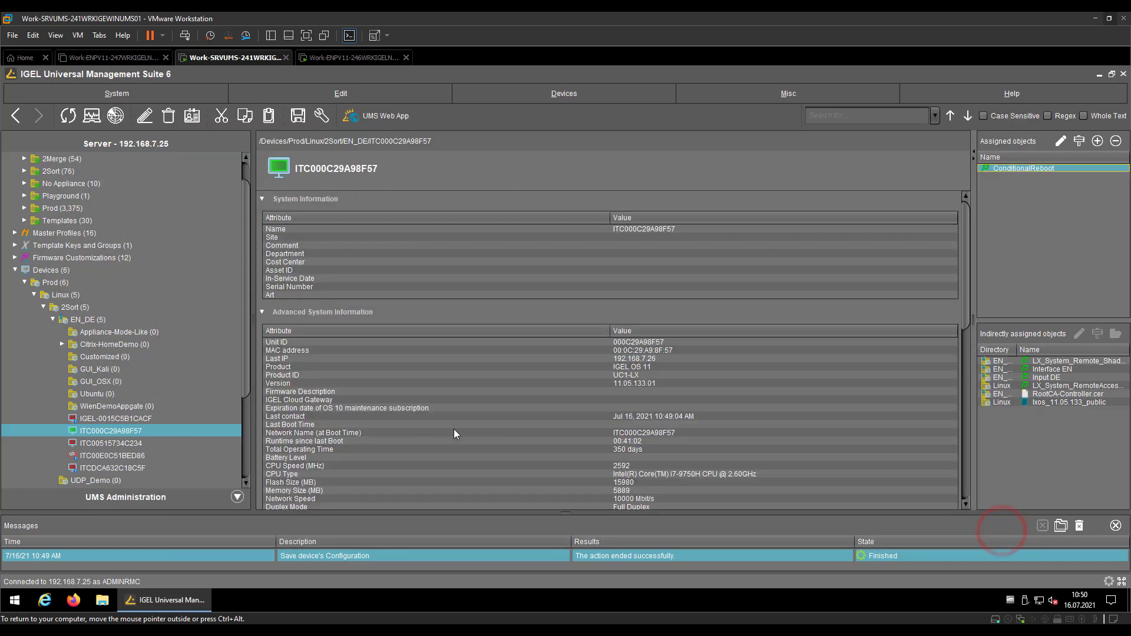
pyautogui.rightClick(78, 432)
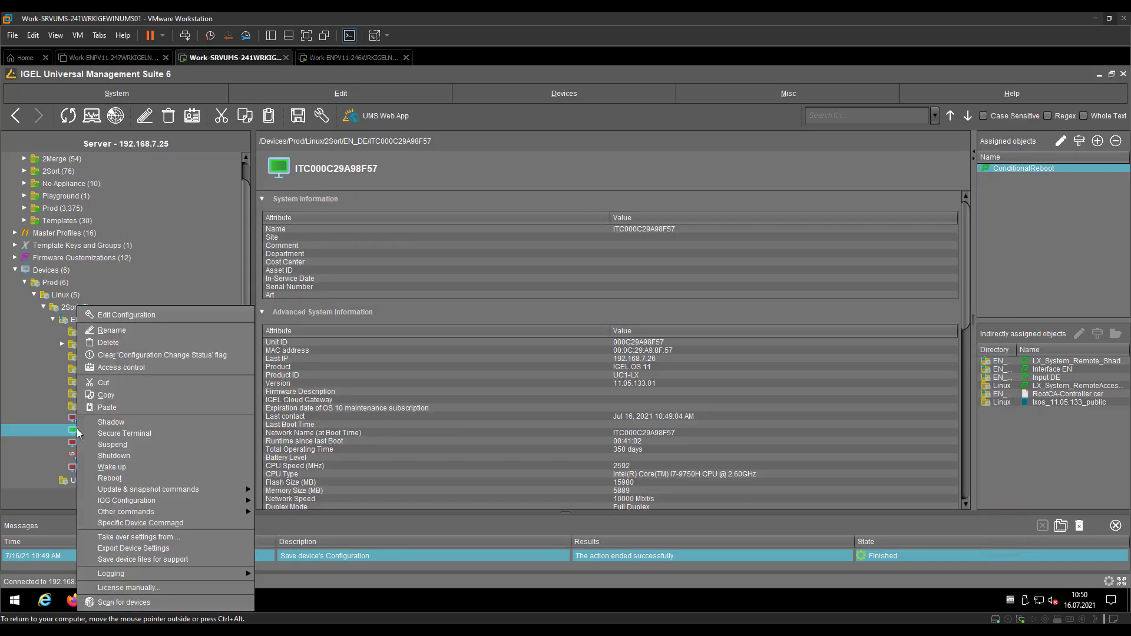
pyautogui.click(181, 315)
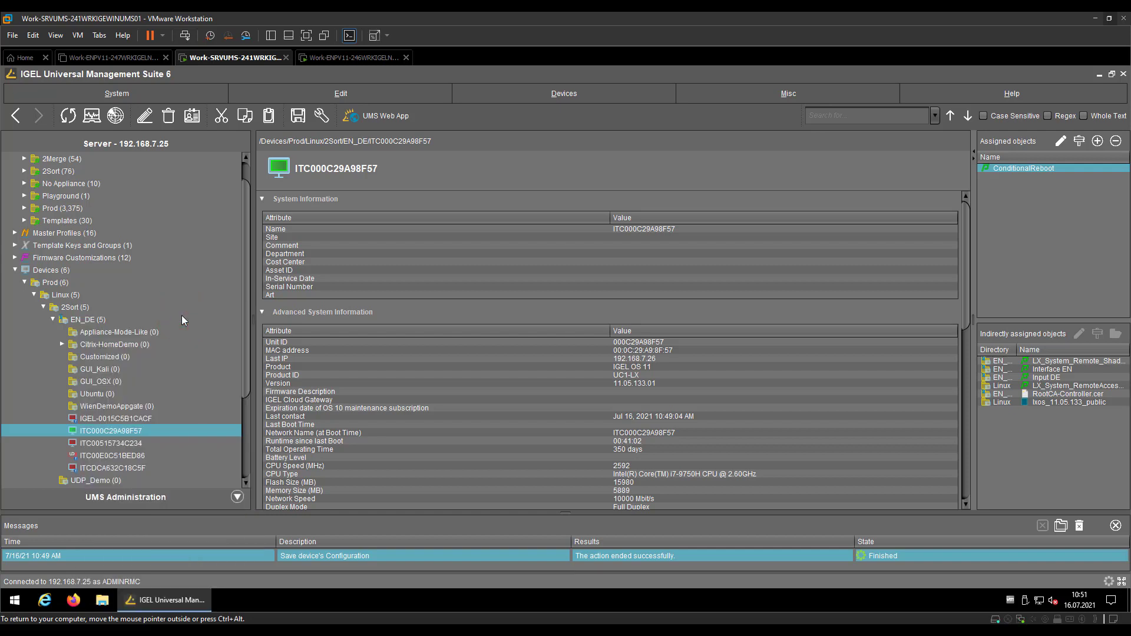
pyautogui.click(158, 272)
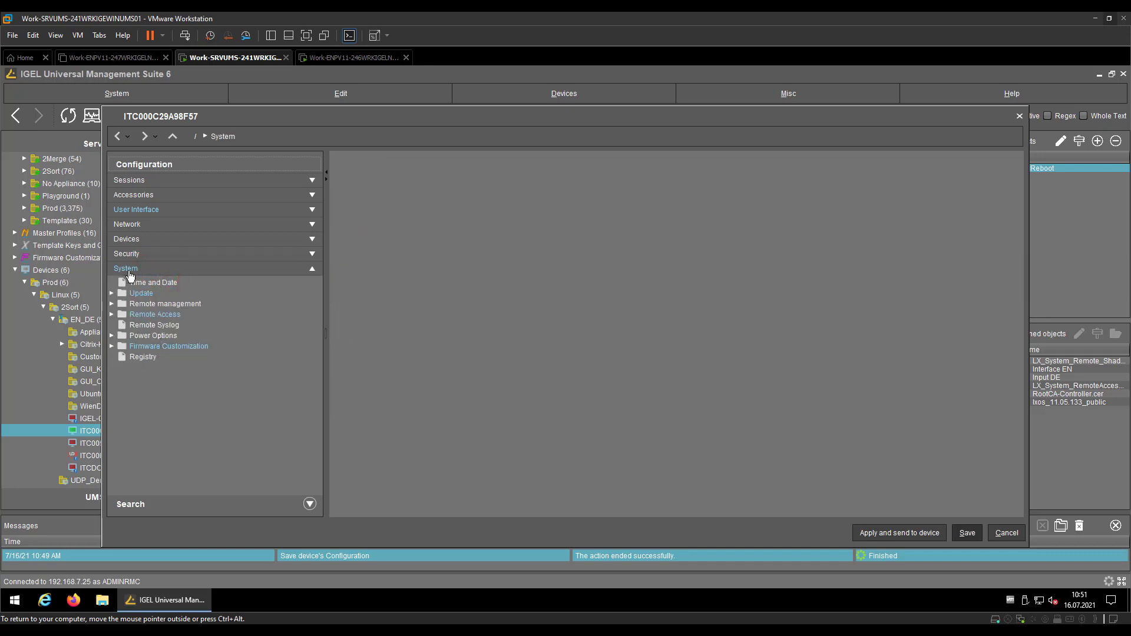
pyautogui.click(195, 347)
pyautogui.click(168, 401)
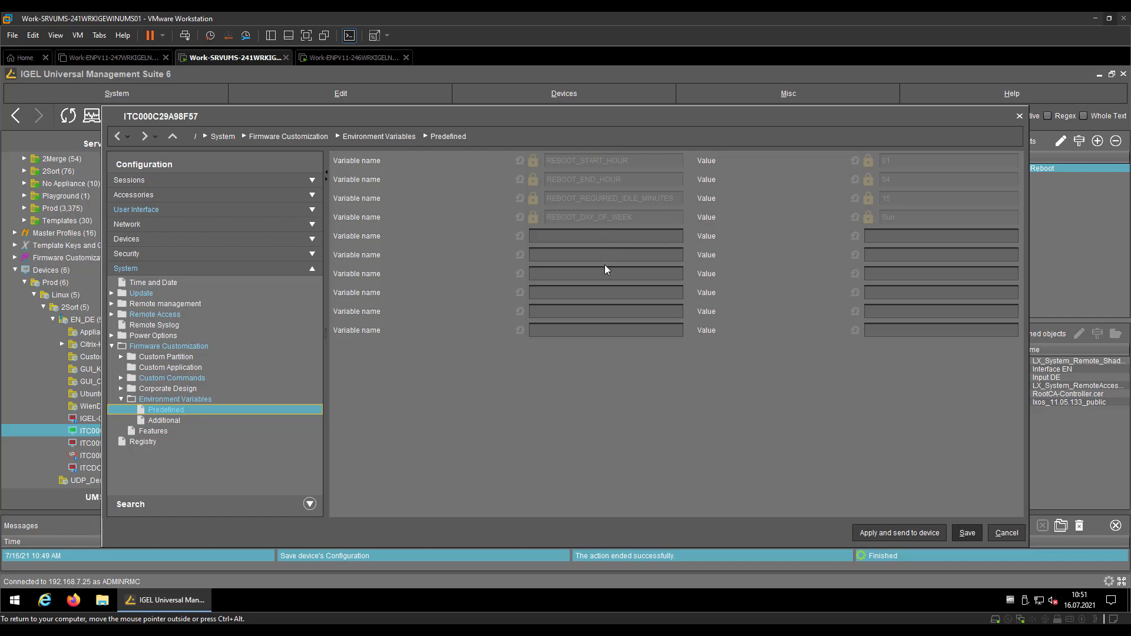
pyautogui.click(805, 38)
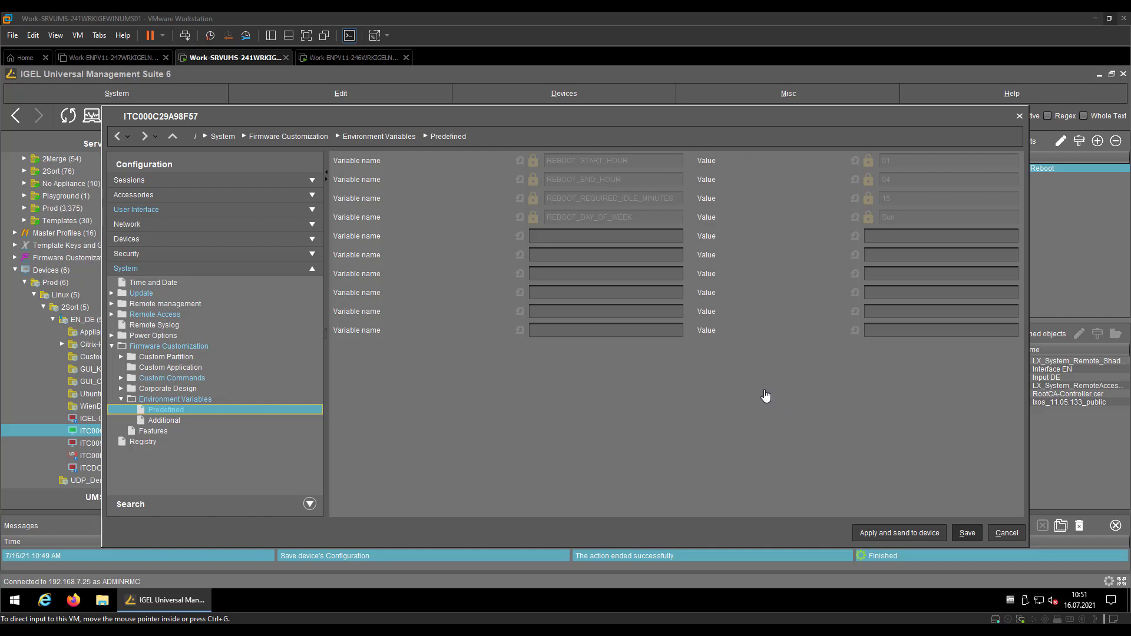
pyautogui.click(533, 220)
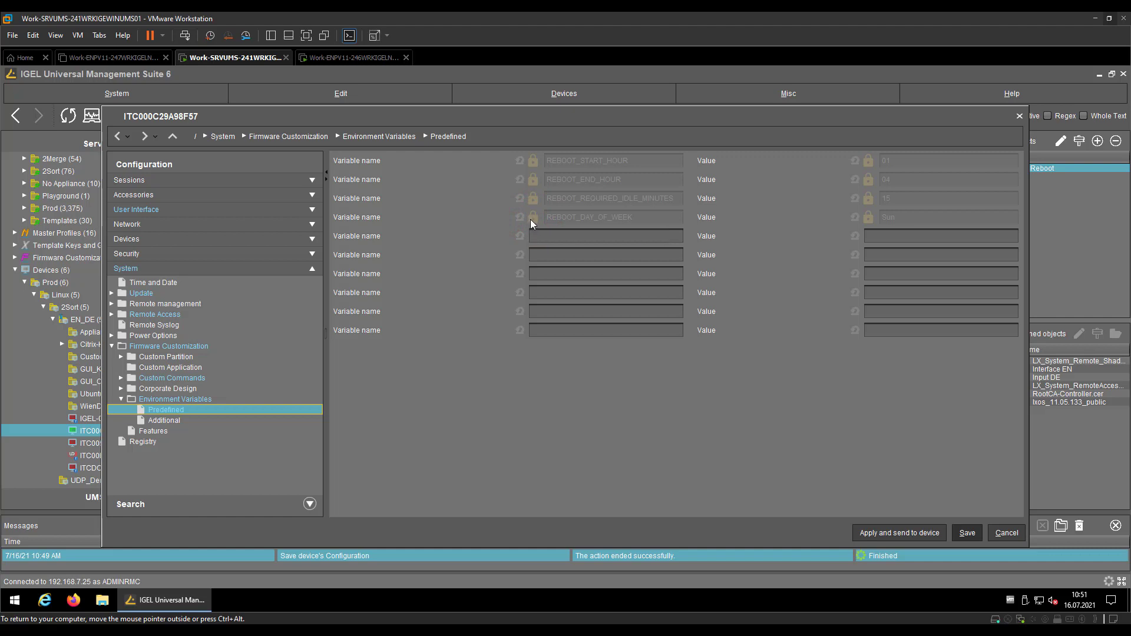
pyautogui.moveTo(530, 219)
pyautogui.click(999, 533)
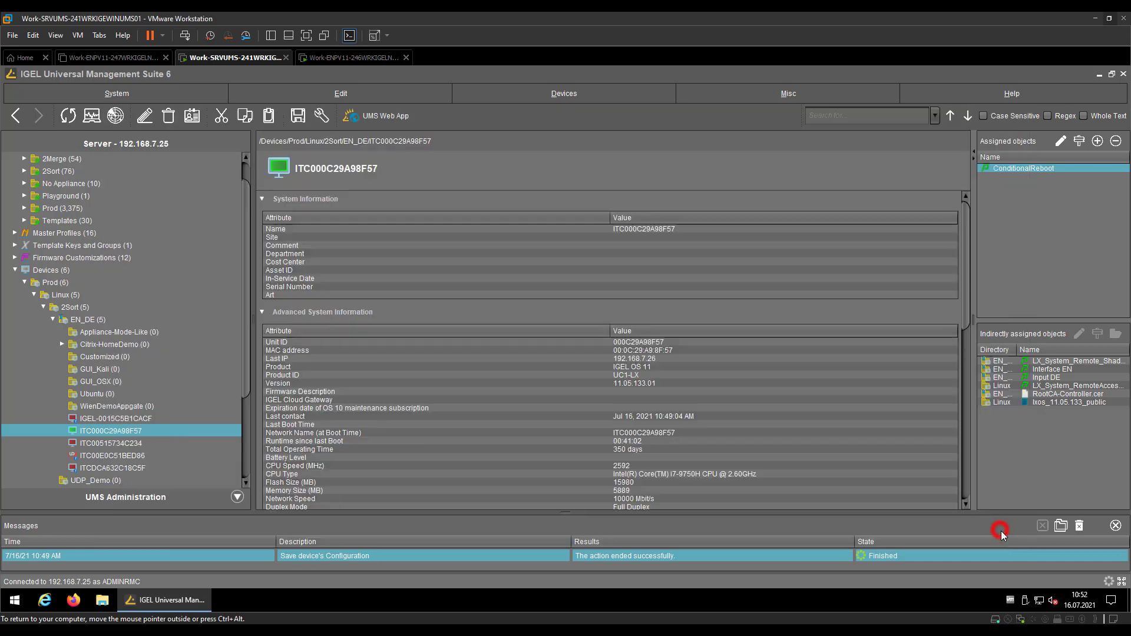
# Review the predefined REBOOT variables (01, 04, 15, Sun) in thin client Setup, cancelling without changes
pyautogui.click(352, 59)
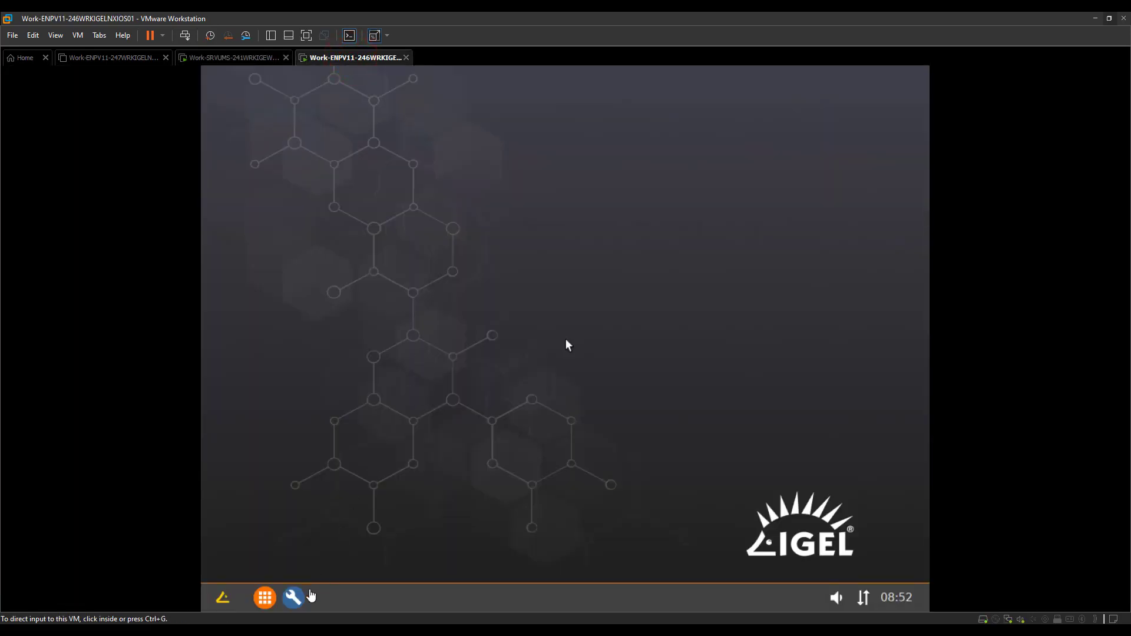
pyautogui.click(302, 598)
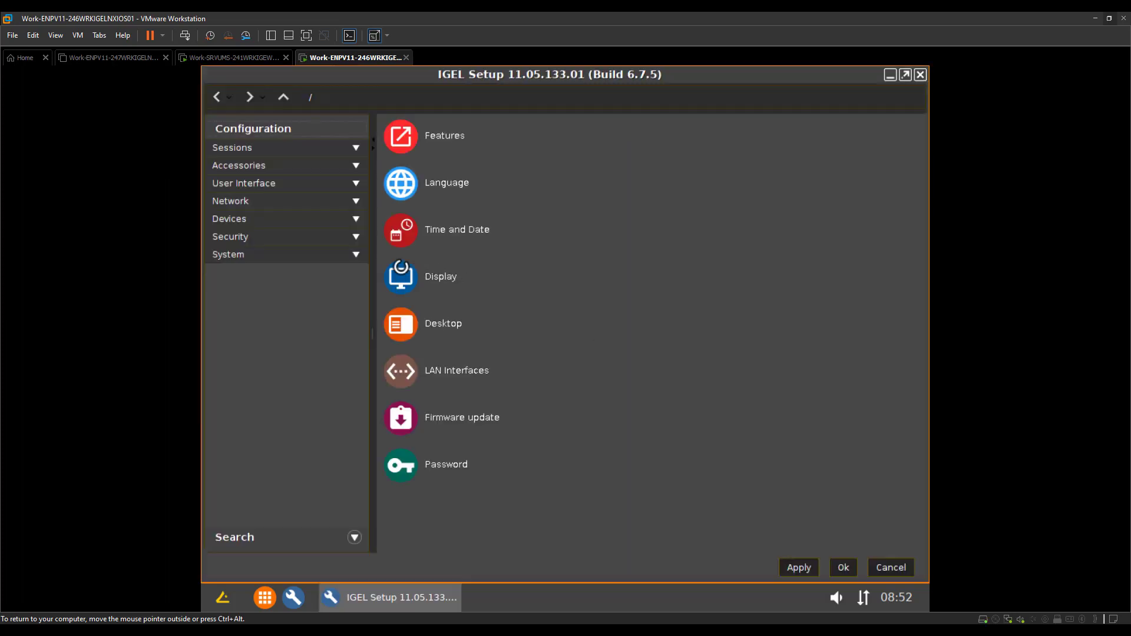
pyautogui.click(293, 255)
pyautogui.click(285, 349)
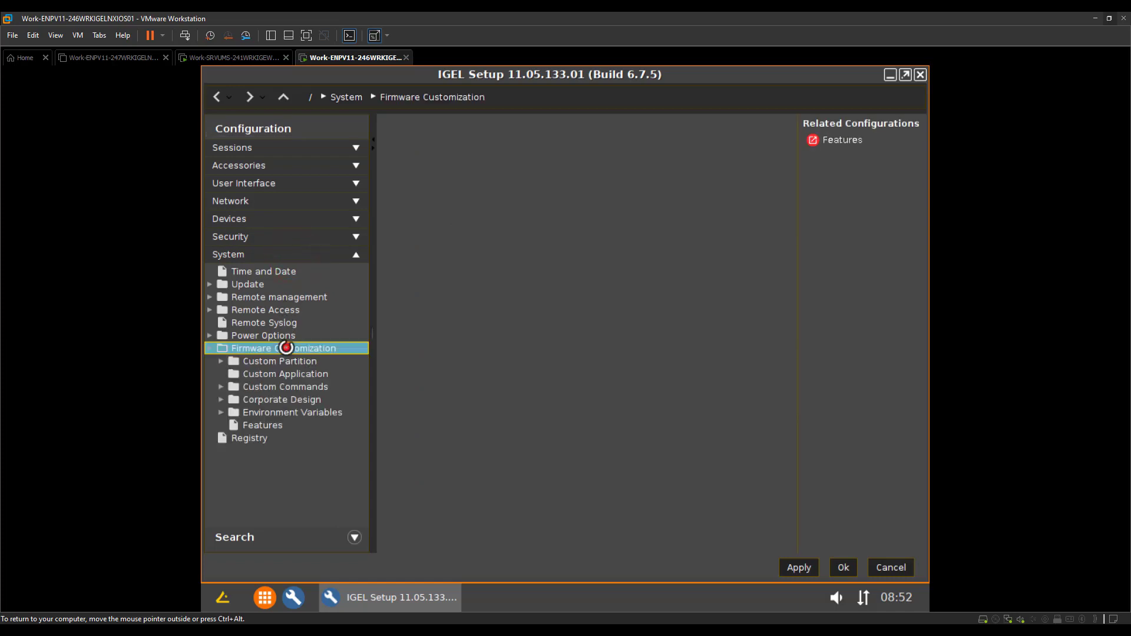
pyautogui.click(269, 412)
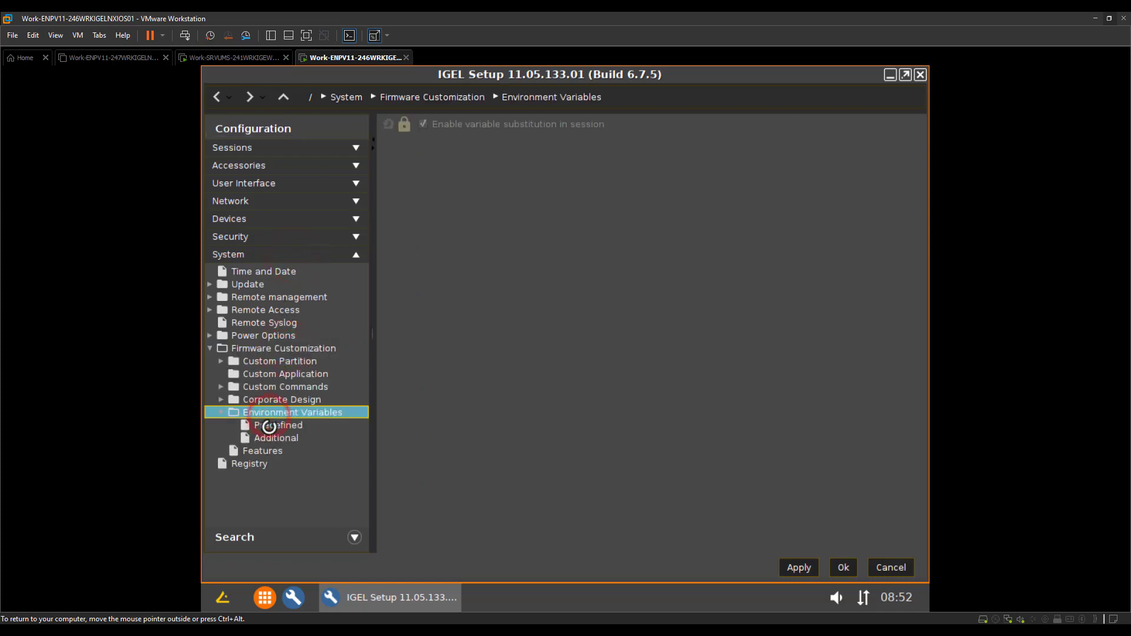
pyautogui.click(273, 425)
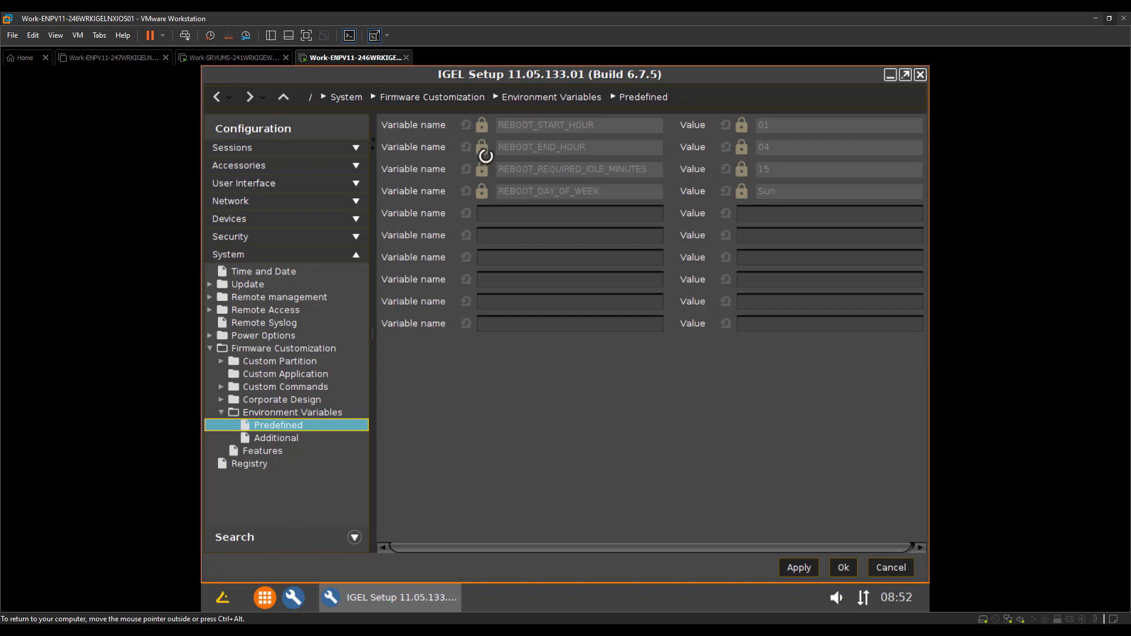
pyautogui.click(887, 567)
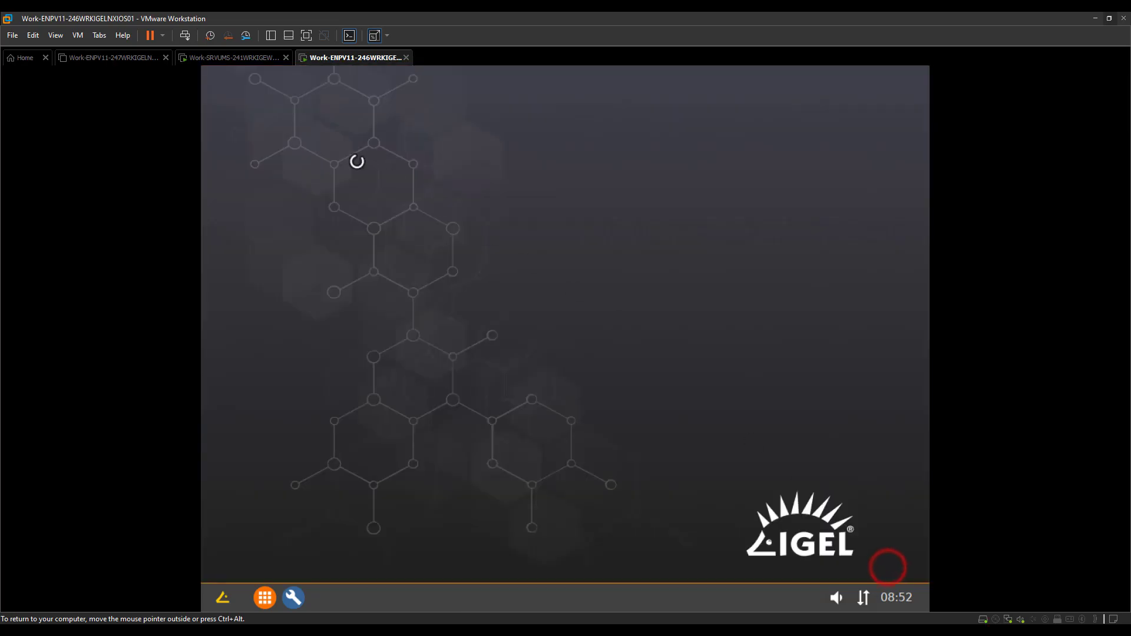
pyautogui.click(230, 57)
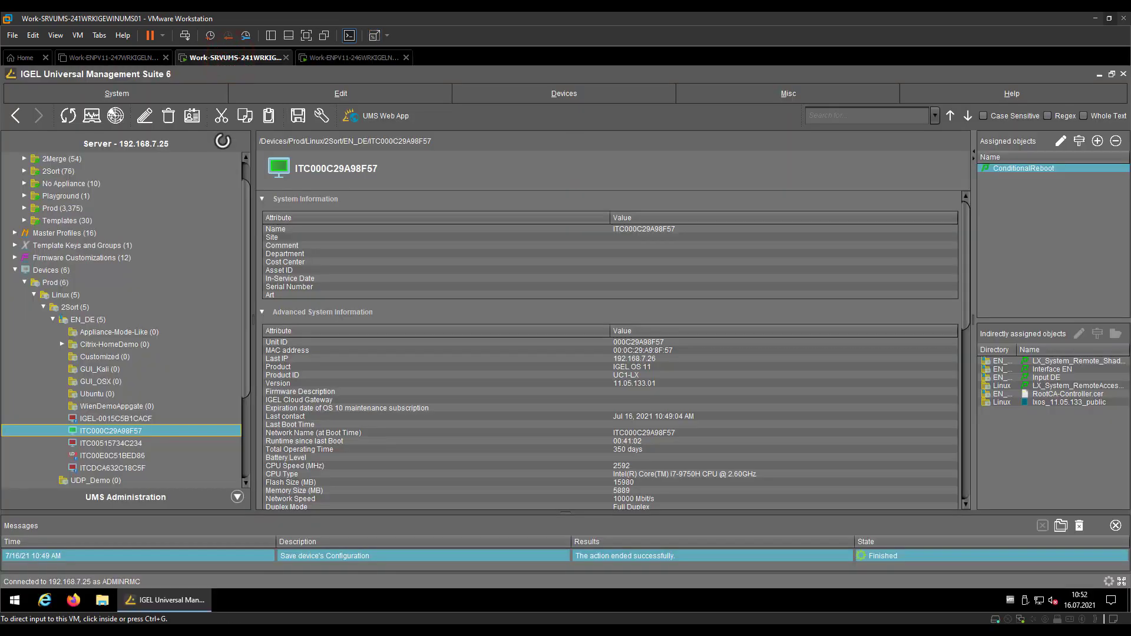
# Review the log messages sent to ITC000C29A98F57 from 2021-07-09 to 2021-07-16
pyautogui.click(820, 44)
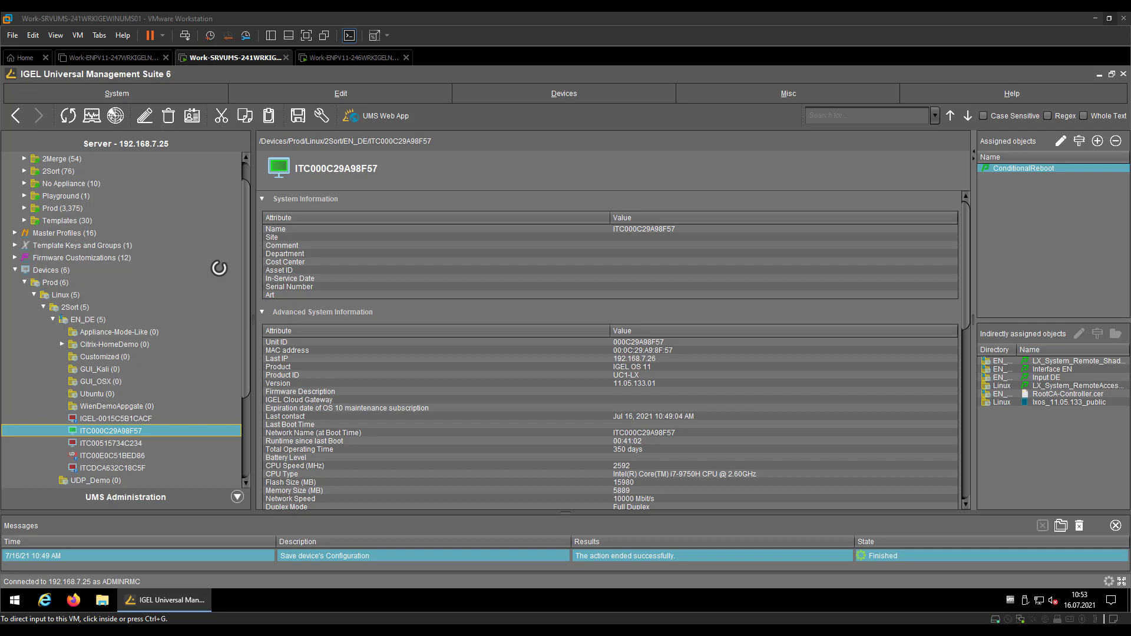
pyautogui.click(137, 433)
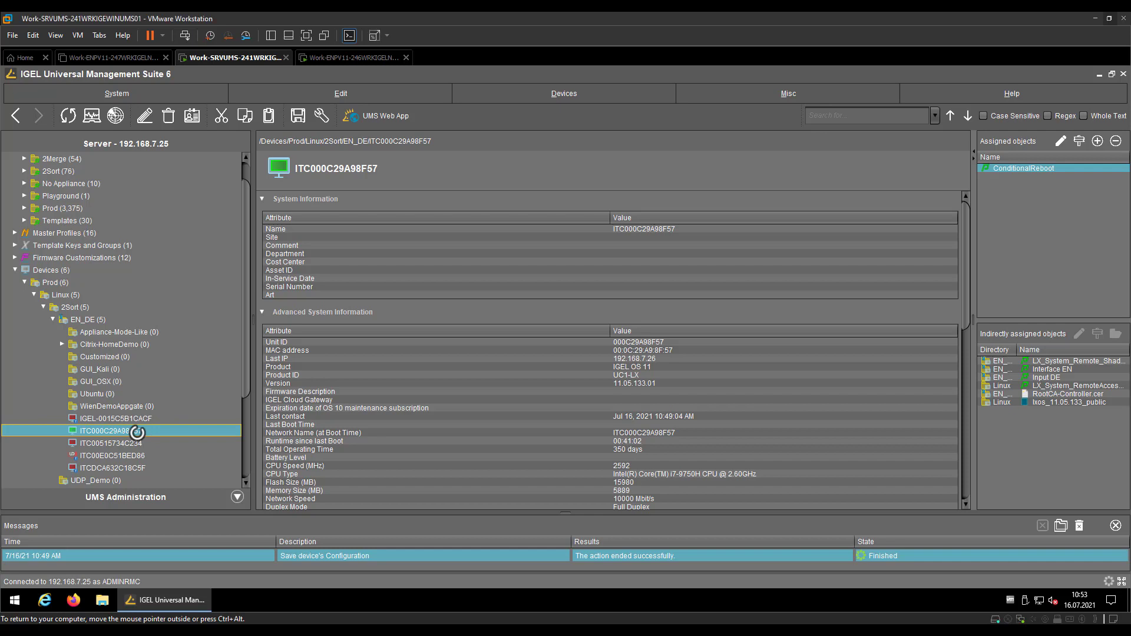
pyautogui.rightClick(137, 432)
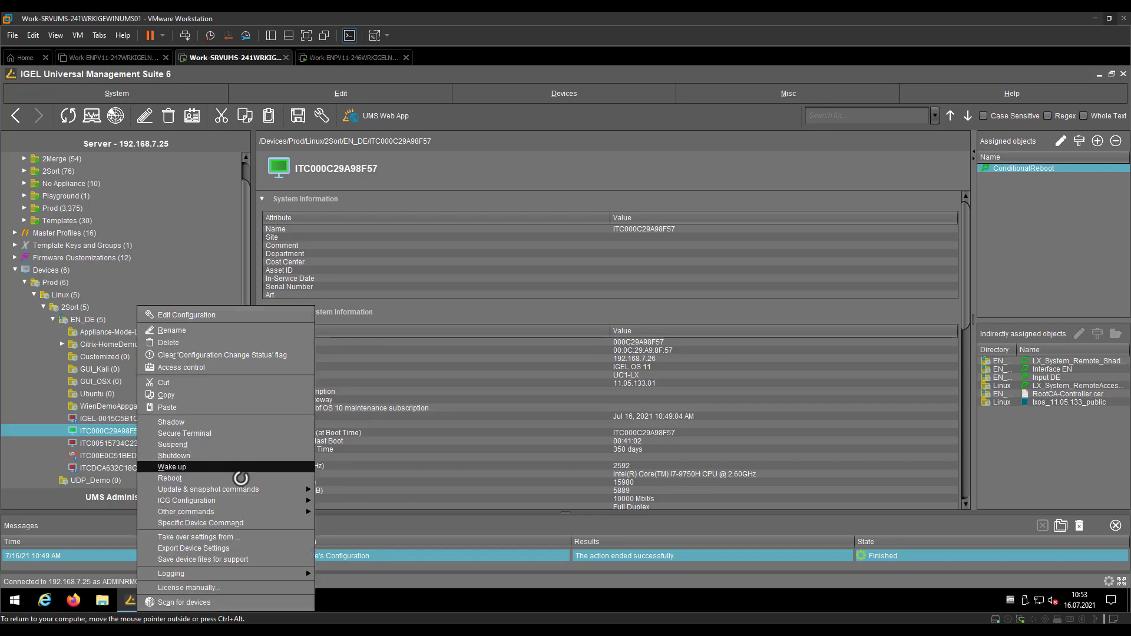
pyautogui.moveTo(251, 574)
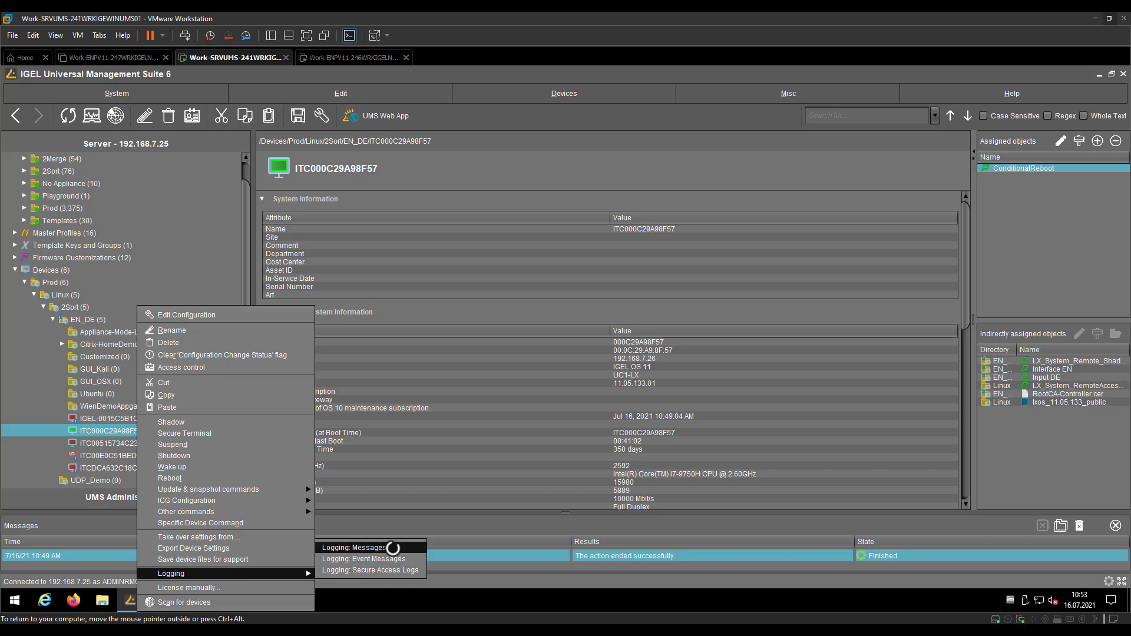
pyautogui.click(358, 547)
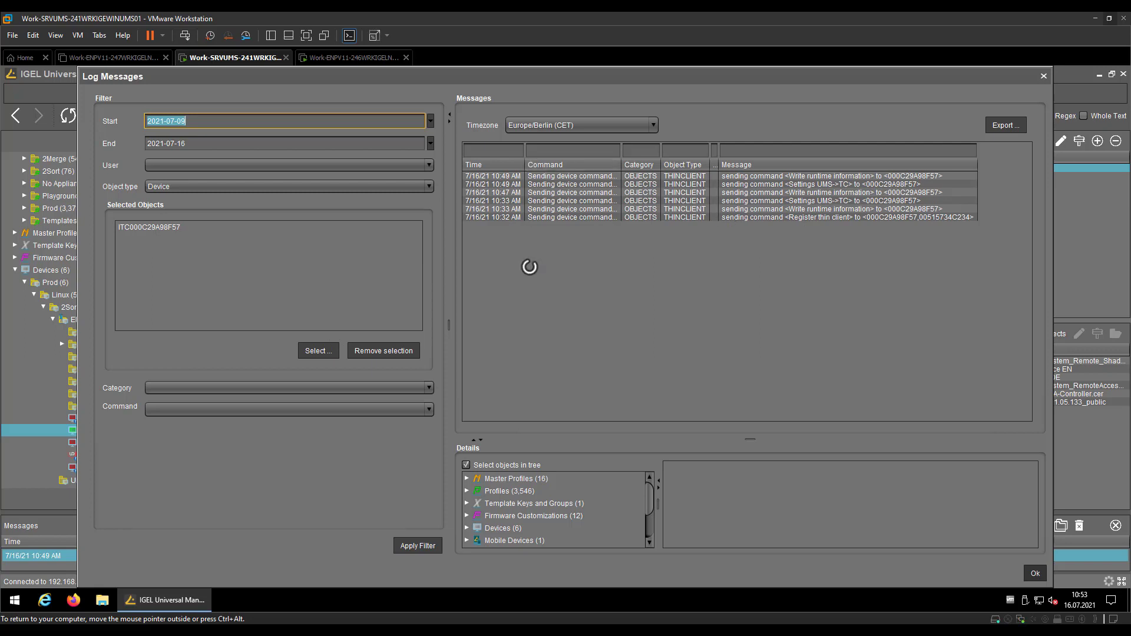
pyautogui.click(1041, 570)
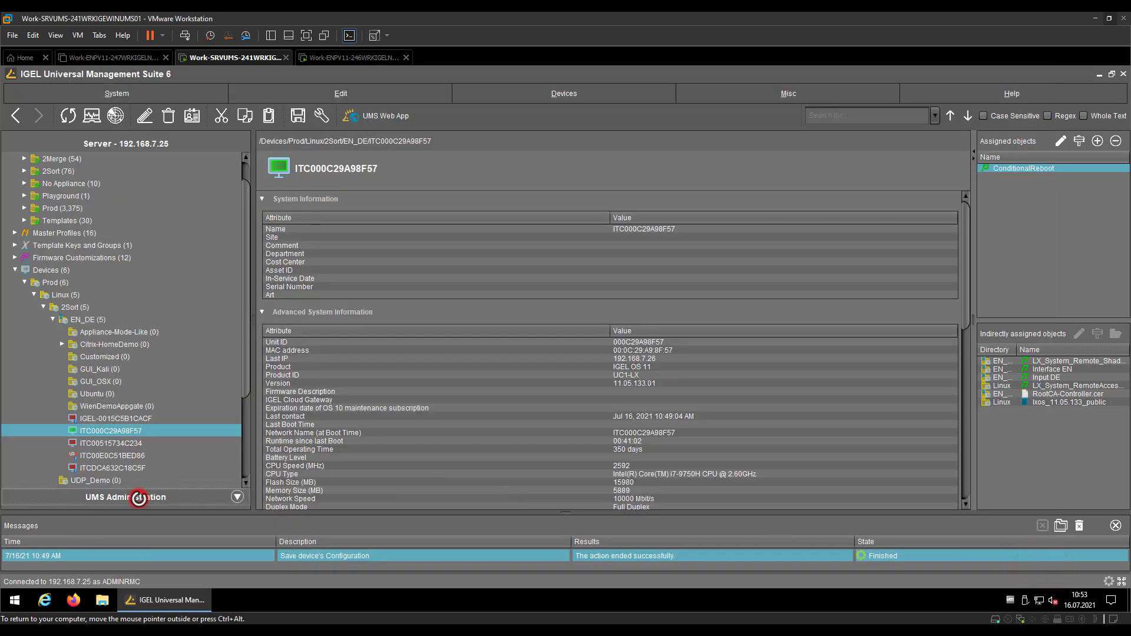
pyautogui.click(139, 497)
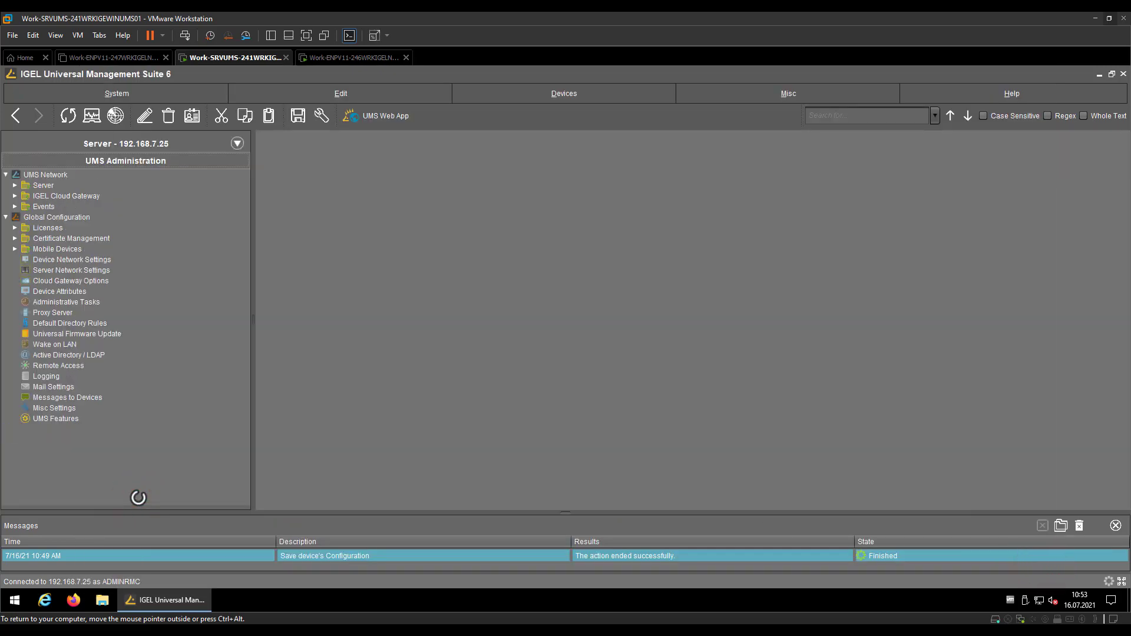
# Verify message, event and performance logging are enabled under Global Configuration > Logging
pyautogui.click(47, 376)
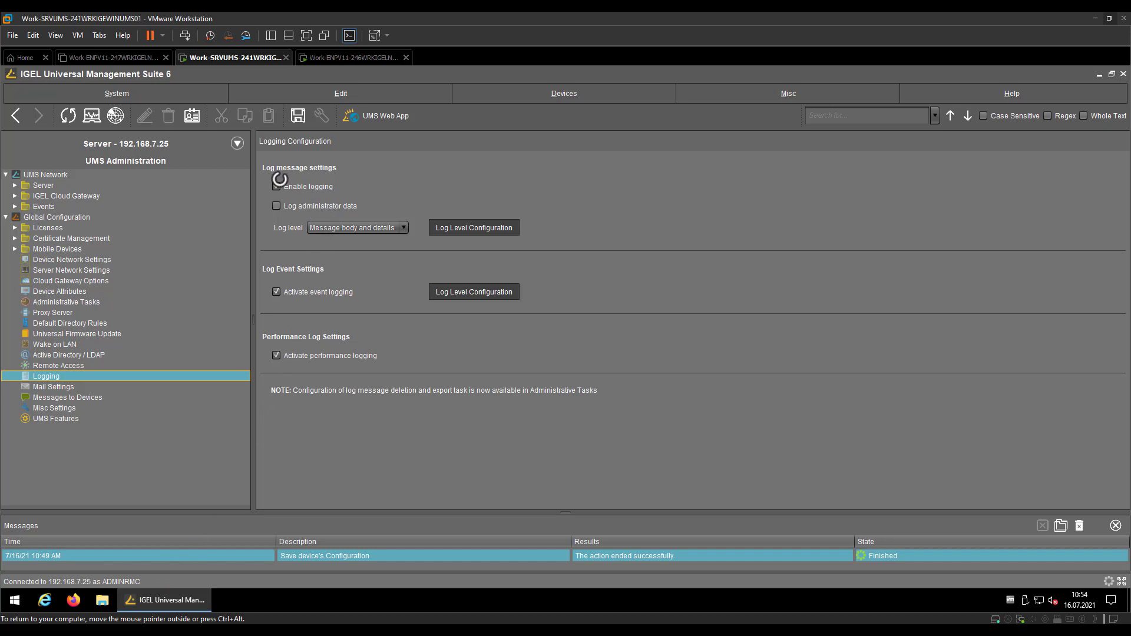
pyautogui.click(224, 144)
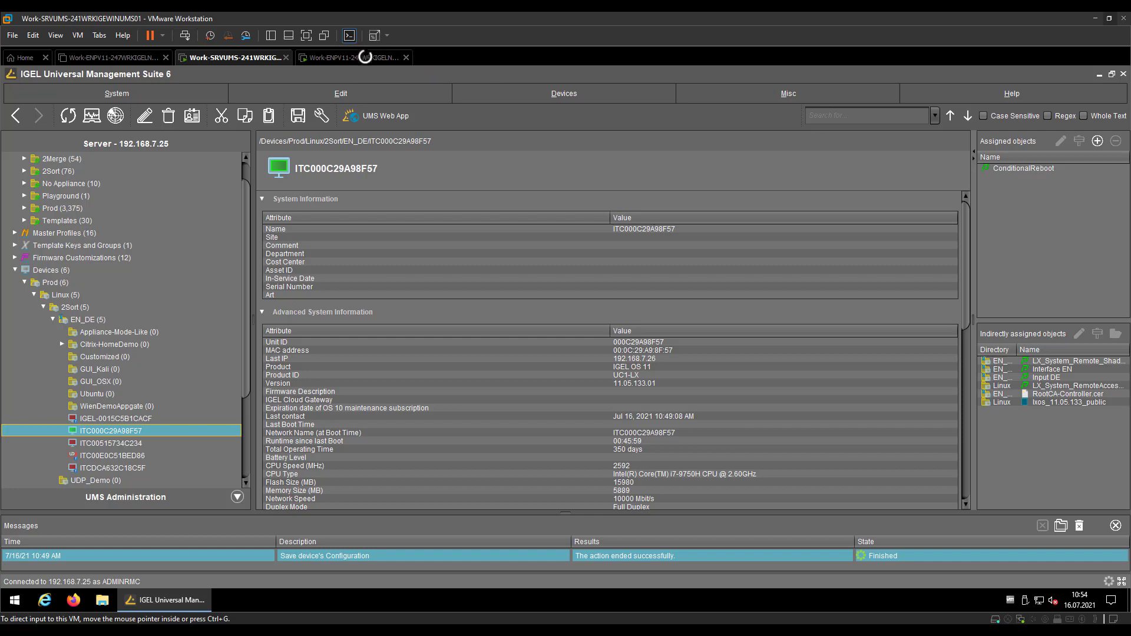
pyautogui.rightClick(131, 432)
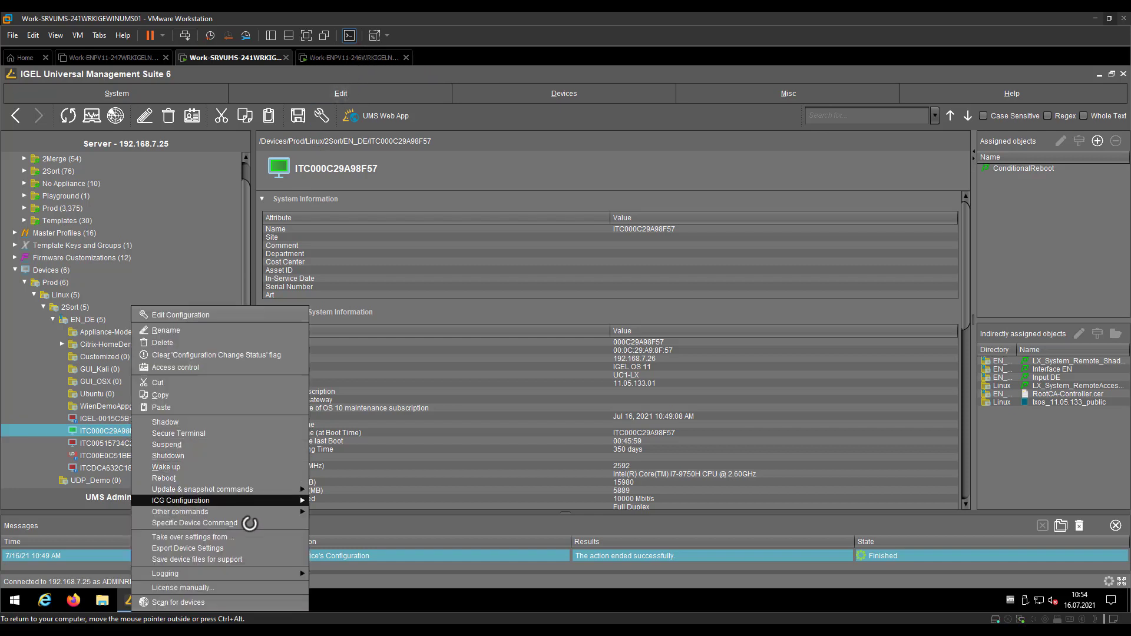
pyautogui.moveTo(269, 569)
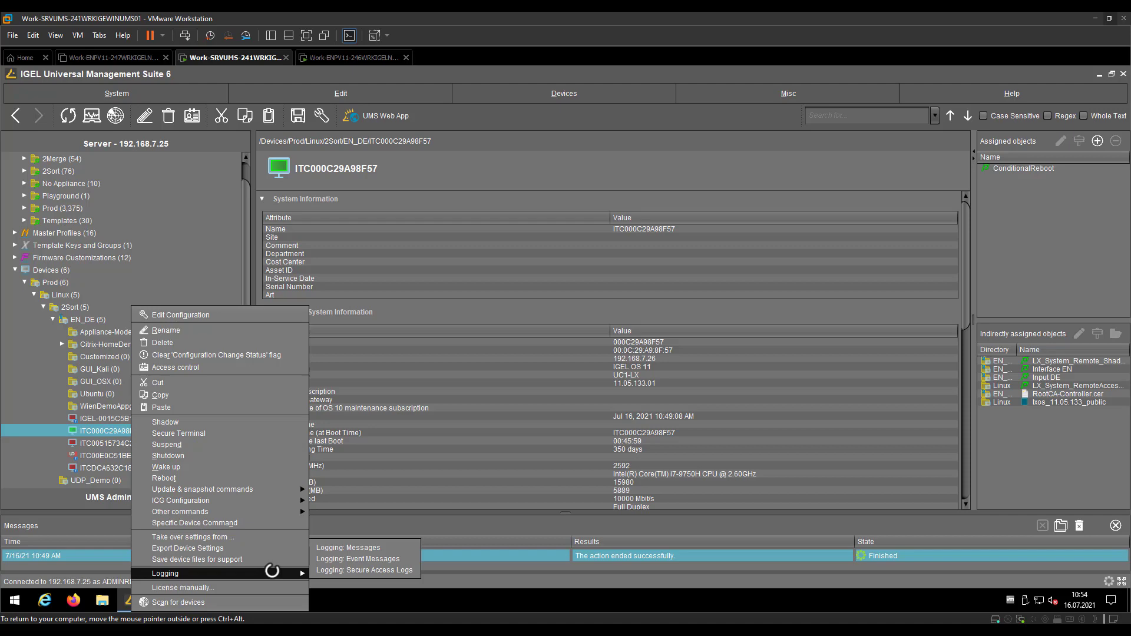
pyautogui.click(395, 560)
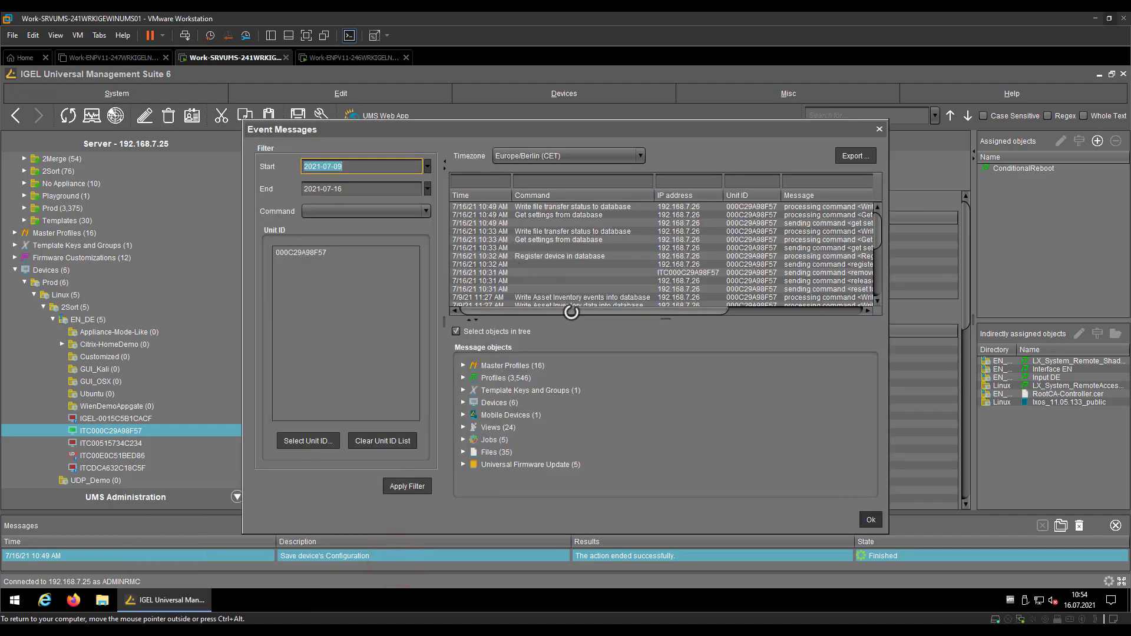
pyautogui.click(582, 216)
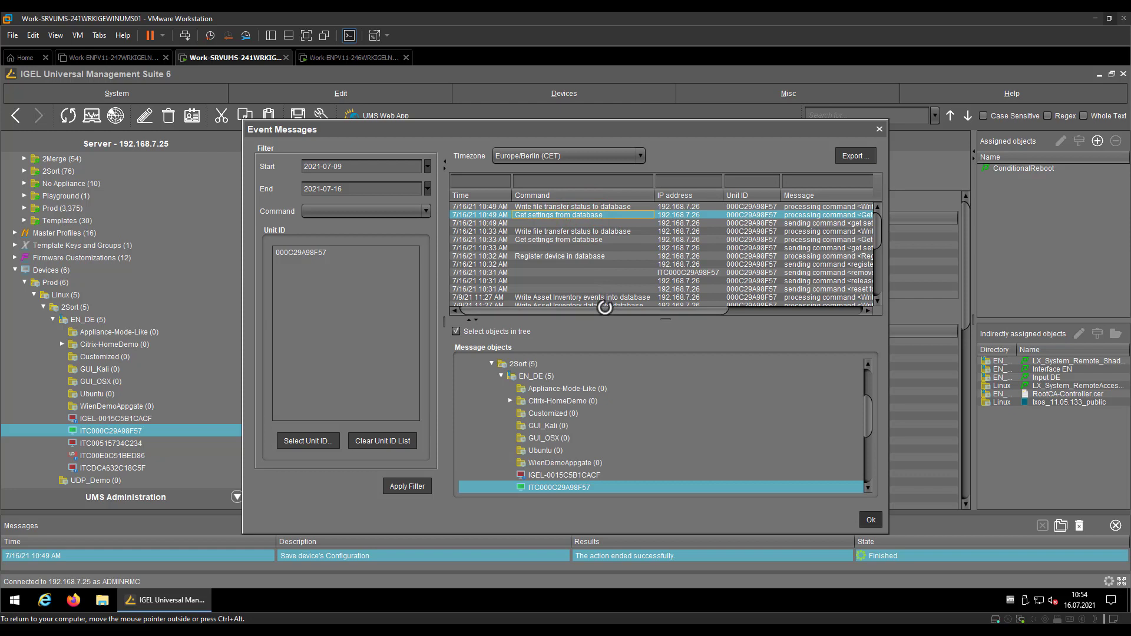
pyautogui.moveTo(605, 310)
pyautogui.mouseDown()
pyautogui.moveTo(750, 288)
pyautogui.moveTo(606, 298)
pyautogui.mouseUp()
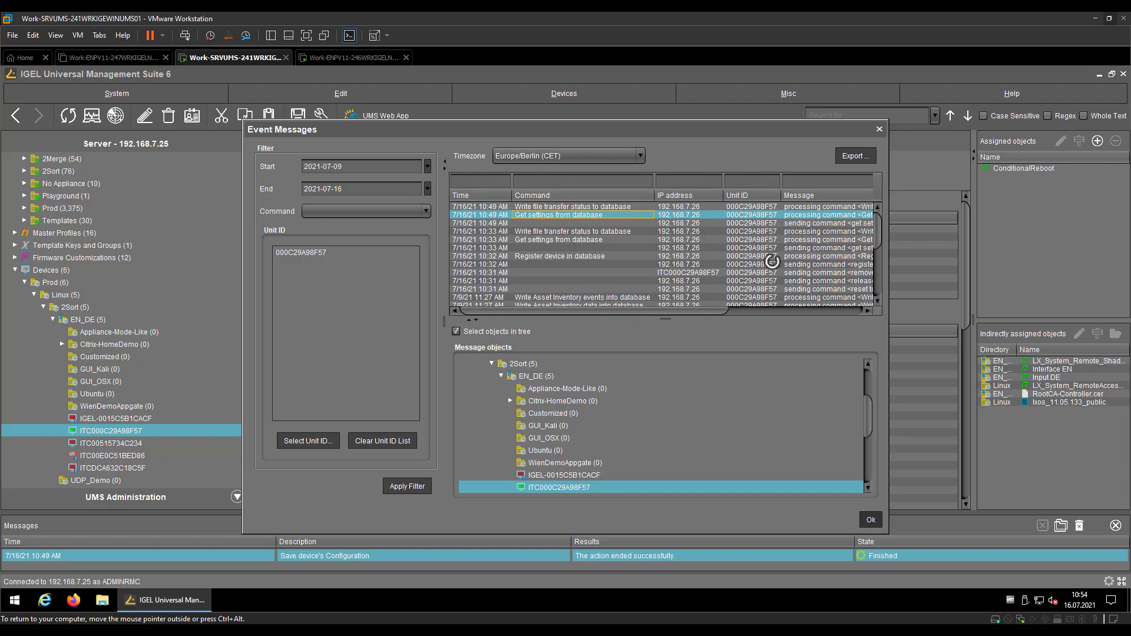
pyautogui.click(873, 516)
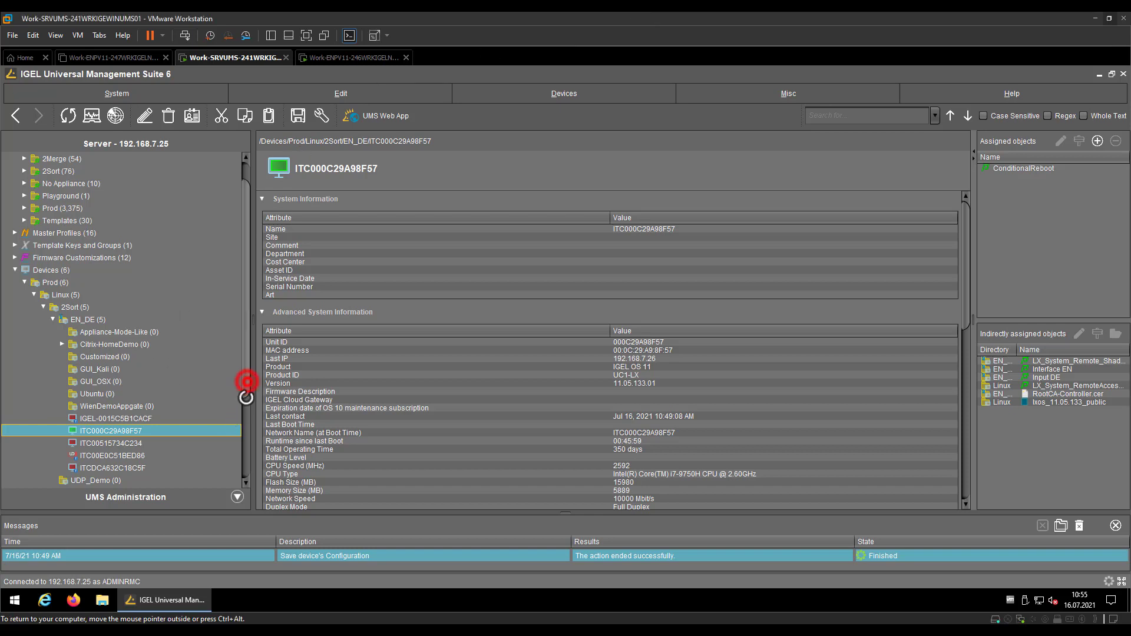
# Create the Untrieved_Settings view showing devices whose configuration changes are still pending
pyautogui.scroll(-3, 245, 384)
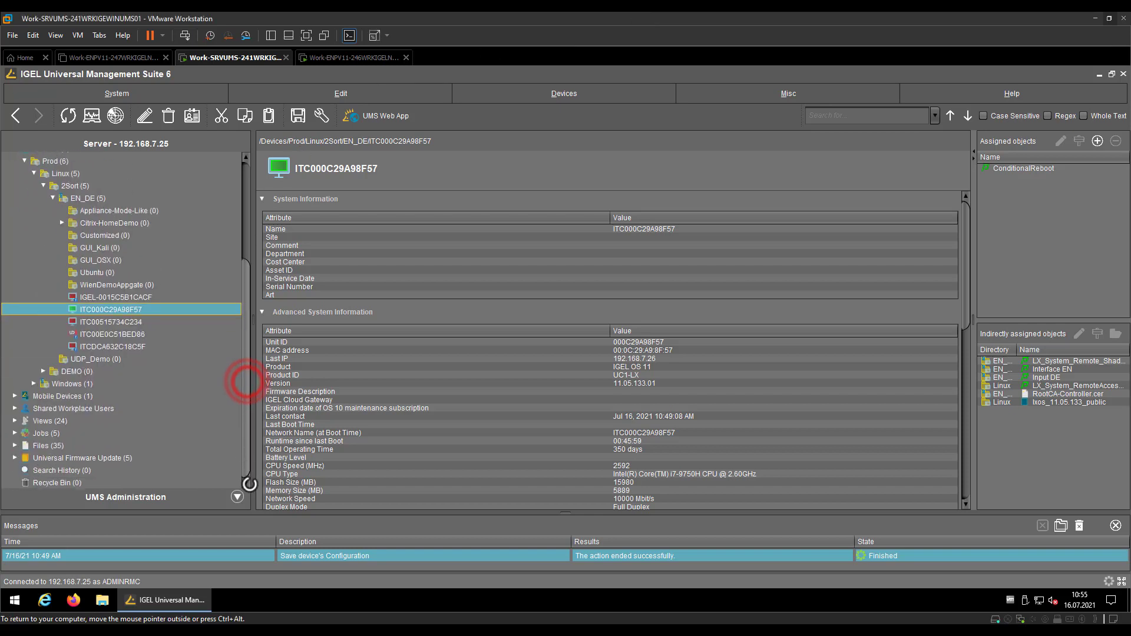
pyautogui.rightClick(24, 422)
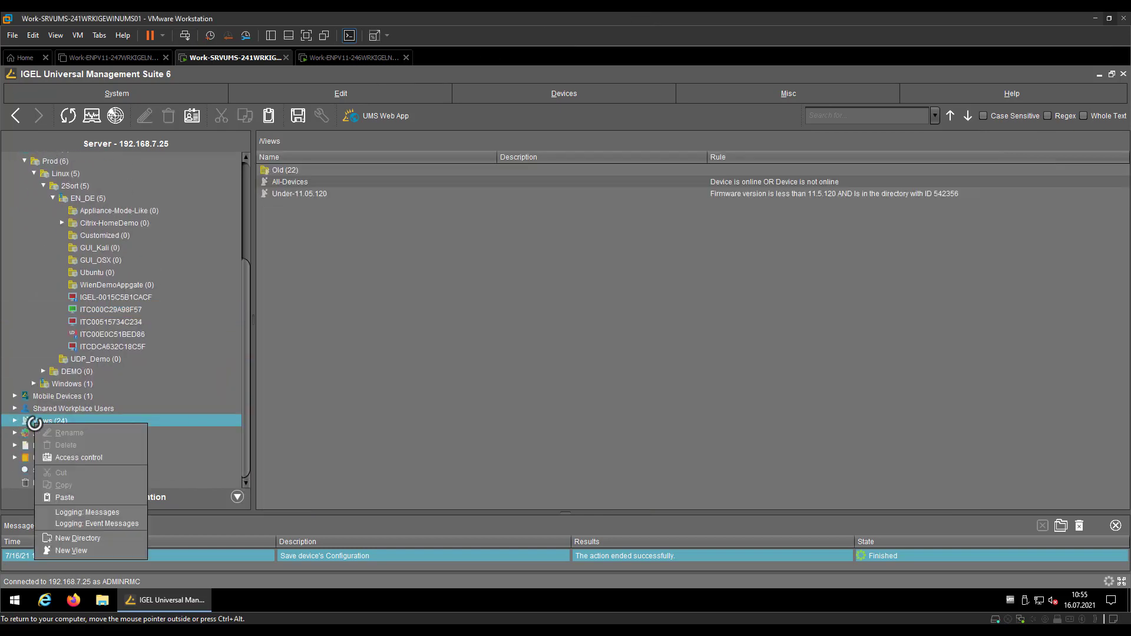
pyautogui.click(72, 552)
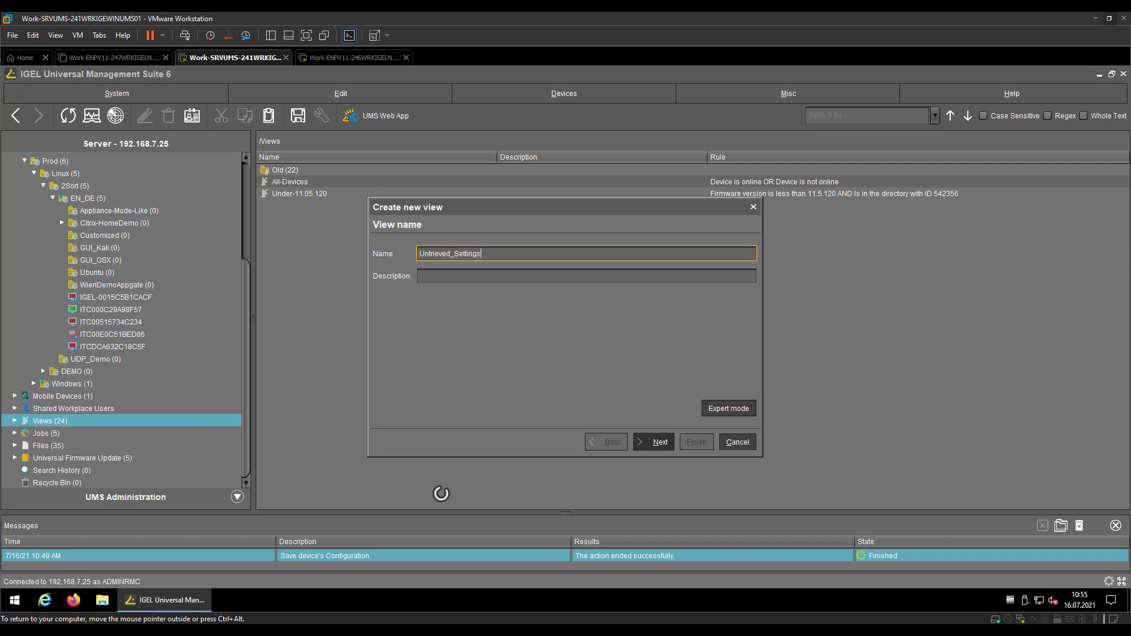
pyautogui.click(659, 442)
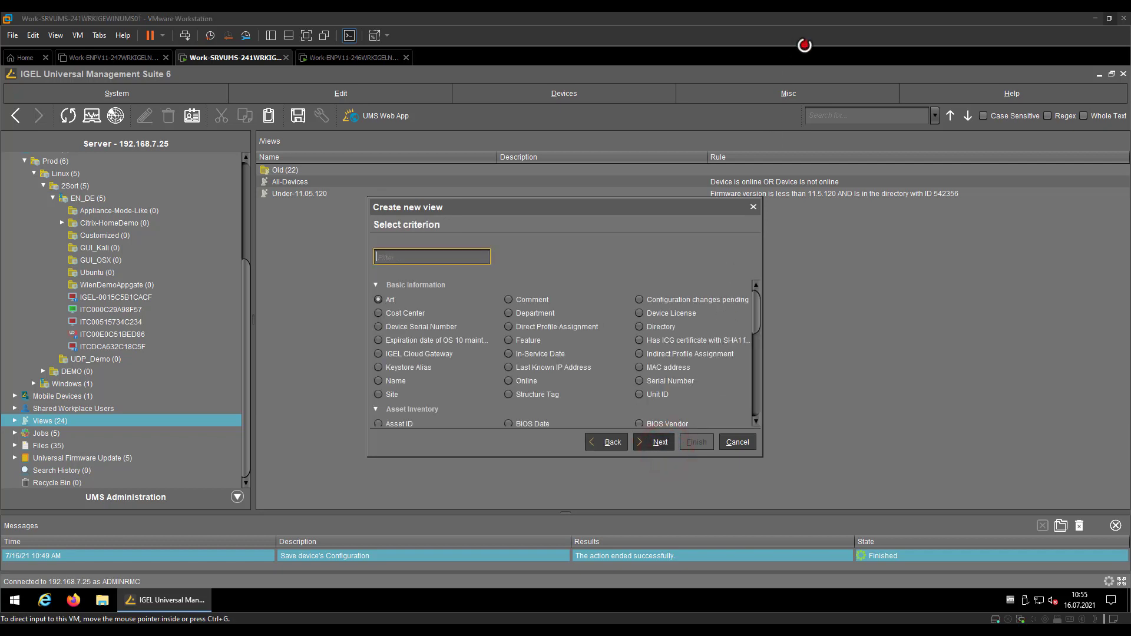
pyautogui.click(715, 299)
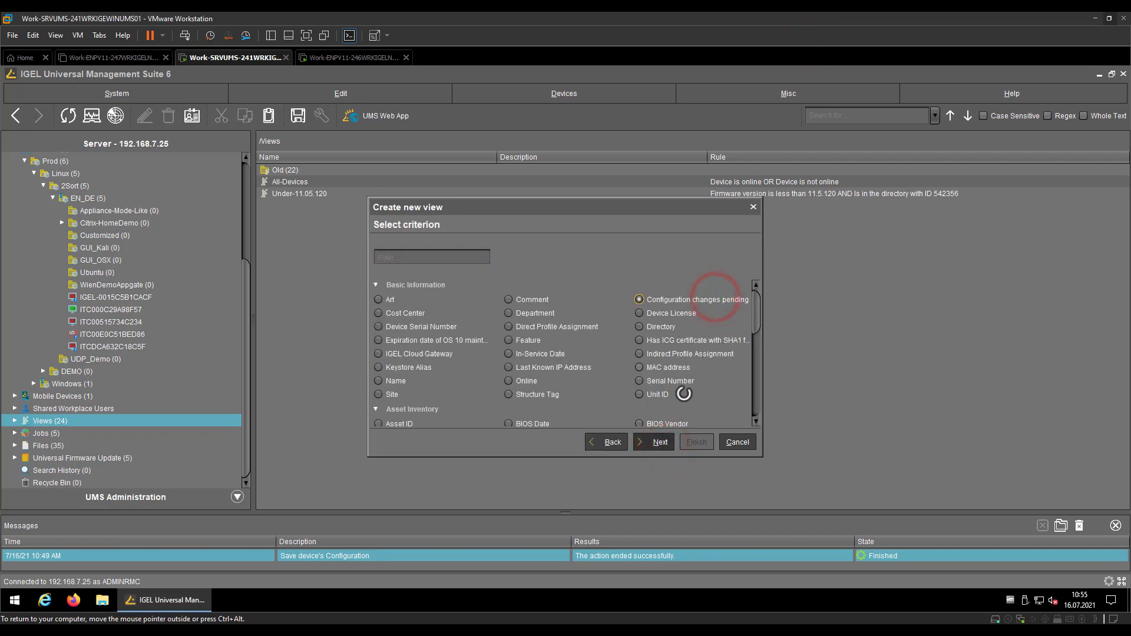
pyautogui.click(660, 442)
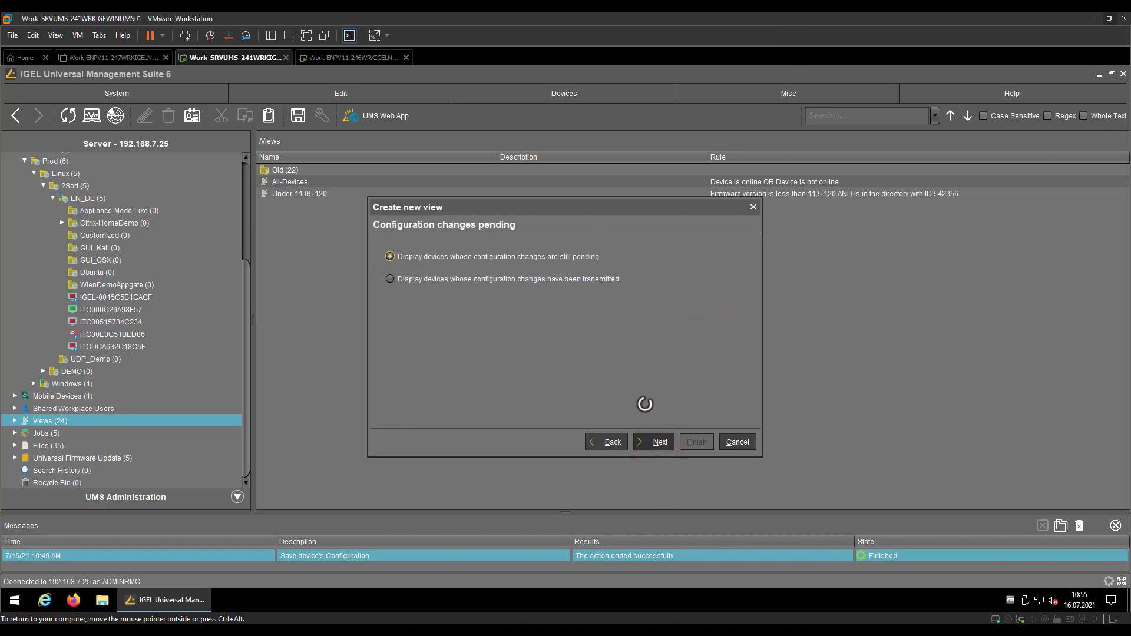
pyautogui.click(657, 443)
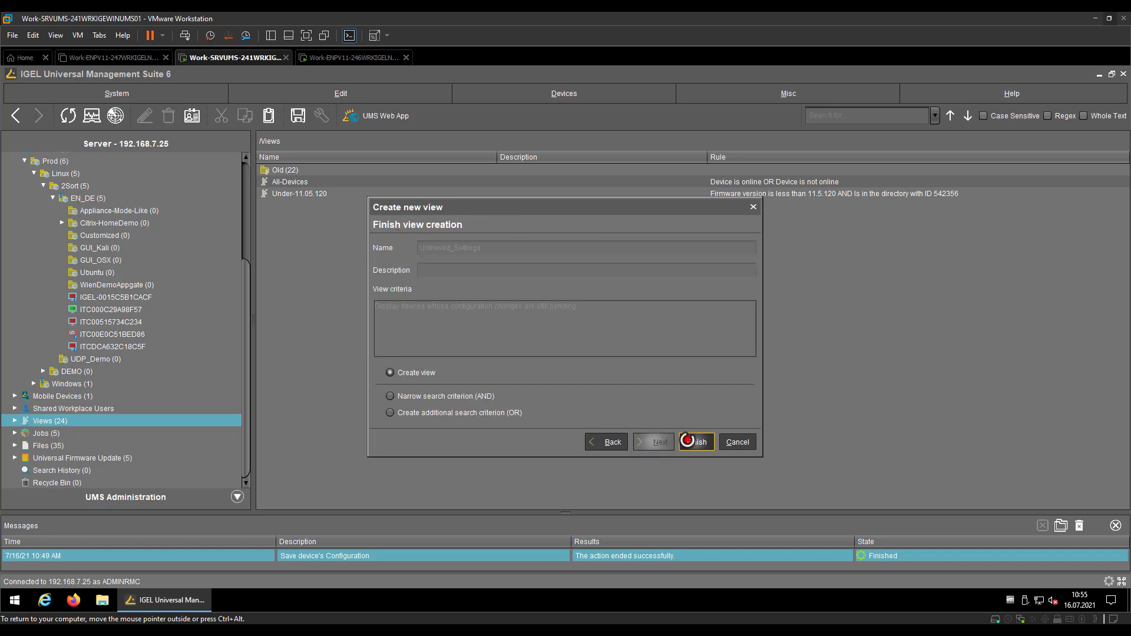
pyautogui.click(689, 442)
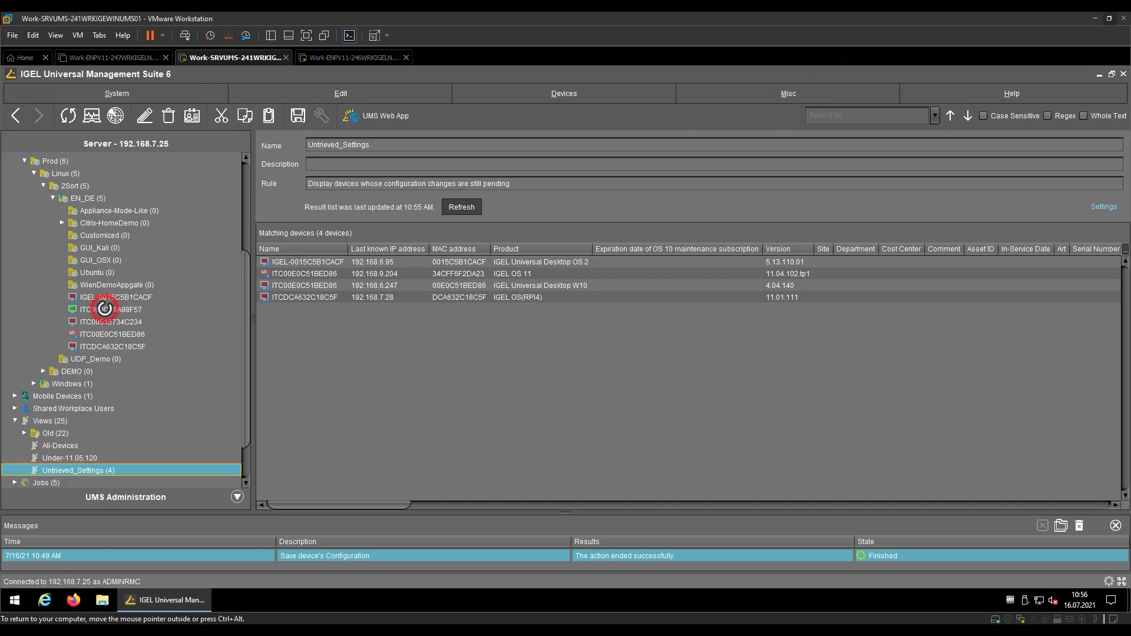
# Select ITC000C29A98F57 in the device tree, after confirming it isn't among the four pending devices
pyautogui.click(104, 309)
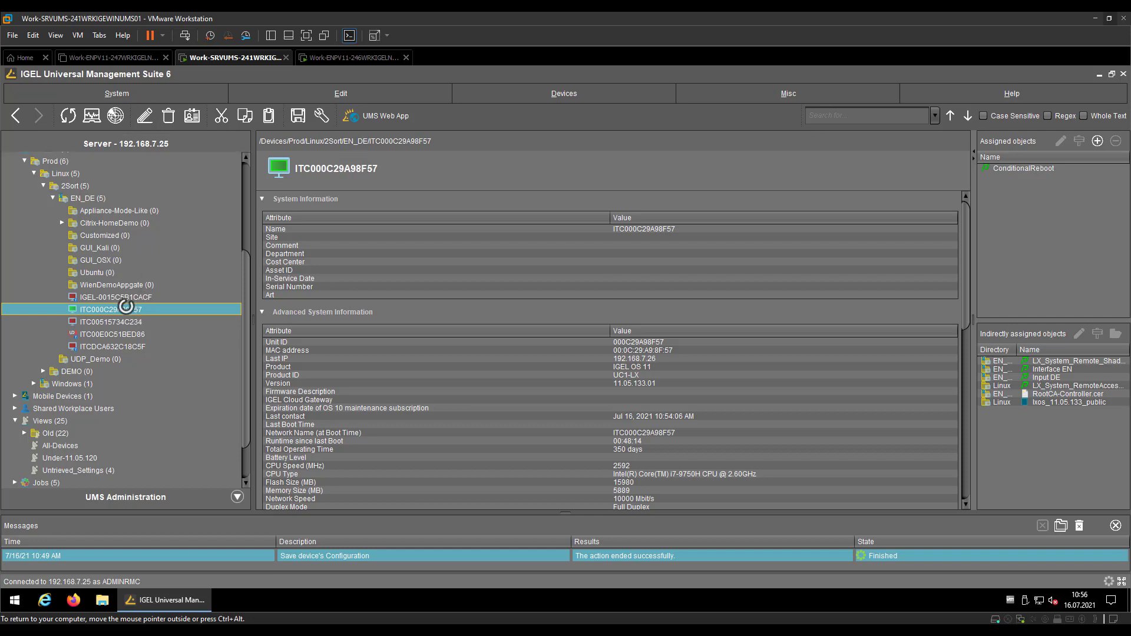
# Check ITC000C29A98F57's remote management UMS server (192.168.7.25, port 30001) without saving
pyautogui.rightClick(126, 306)
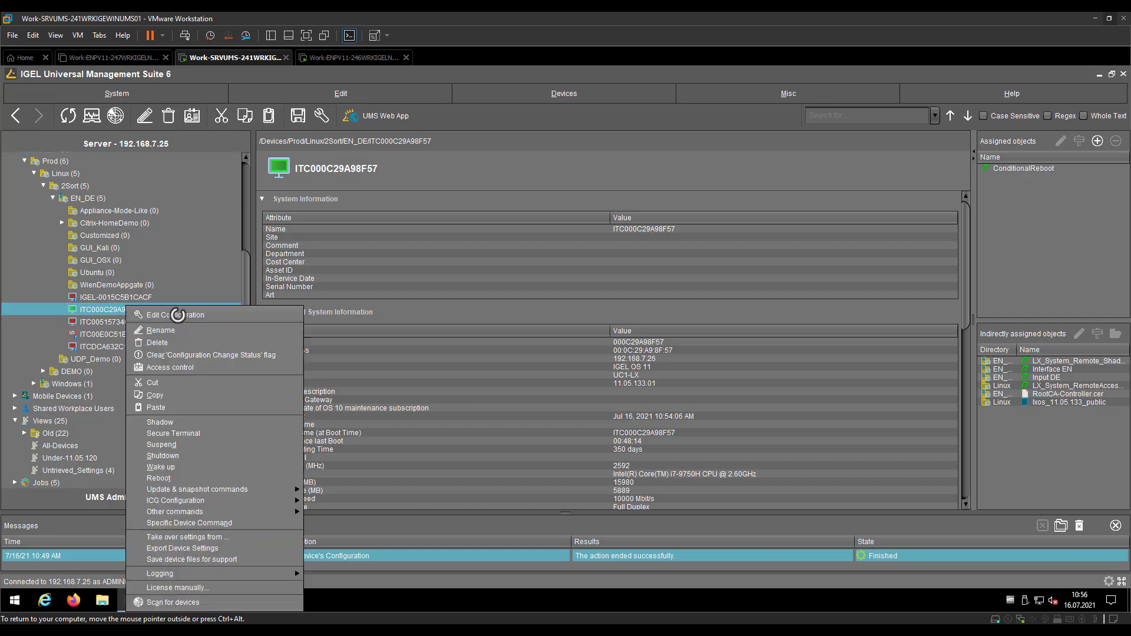
pyautogui.click(221, 314)
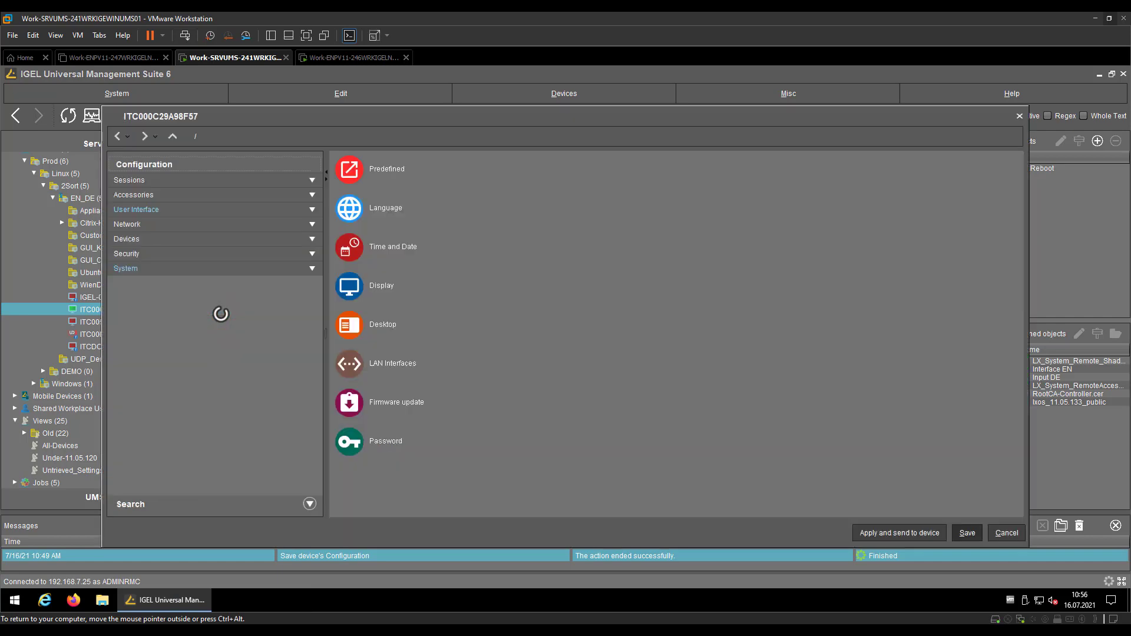
pyautogui.click(231, 269)
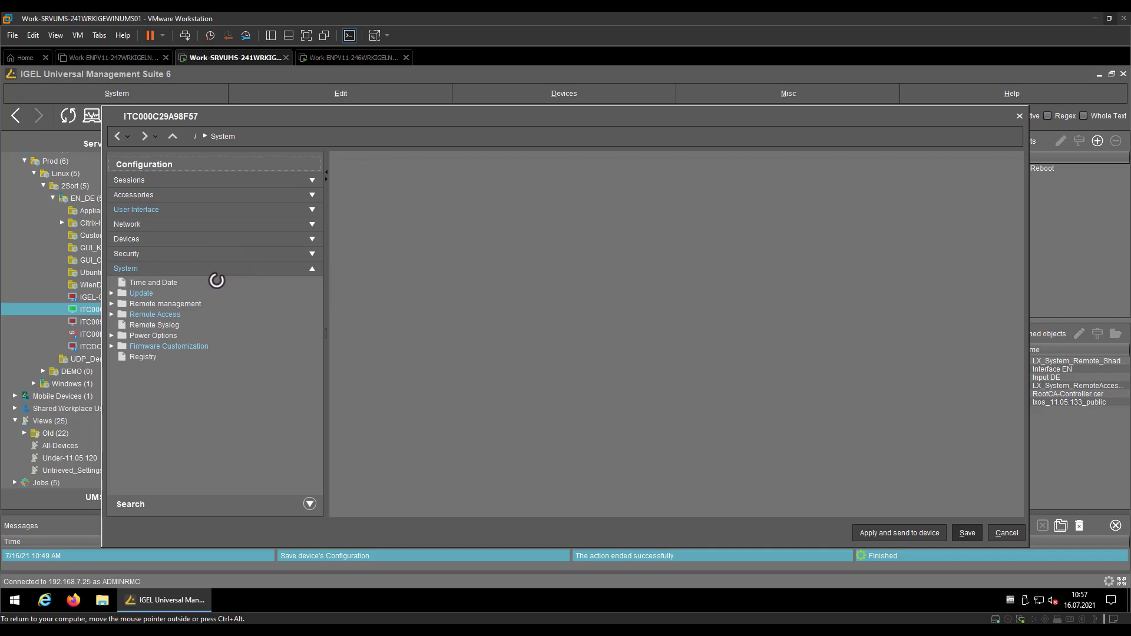
pyautogui.click(168, 304)
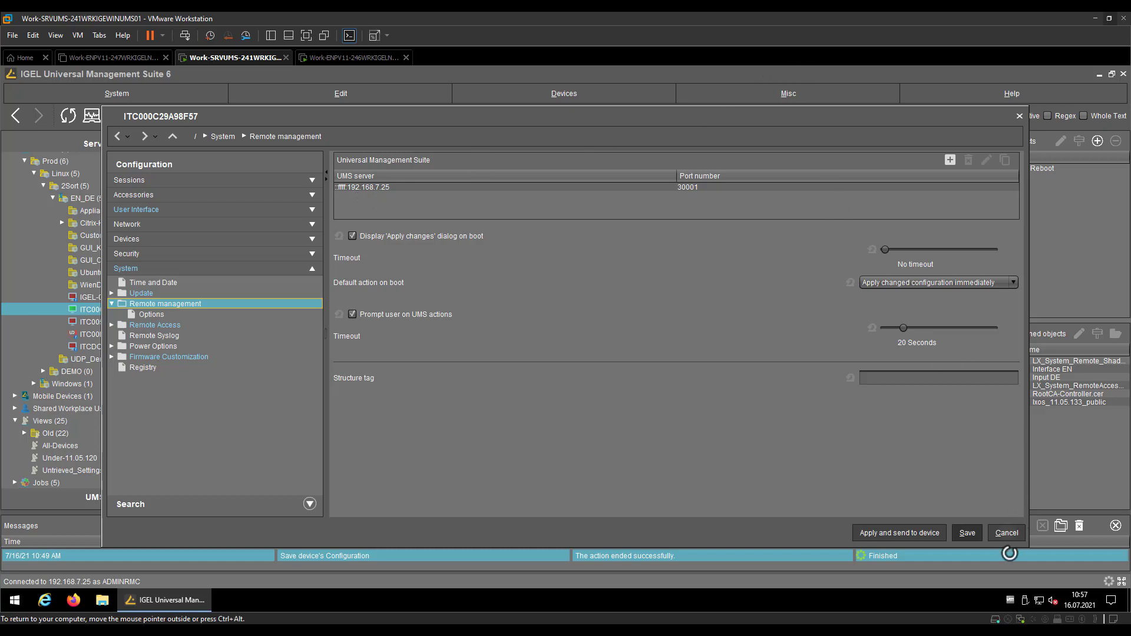
pyautogui.click(1005, 534)
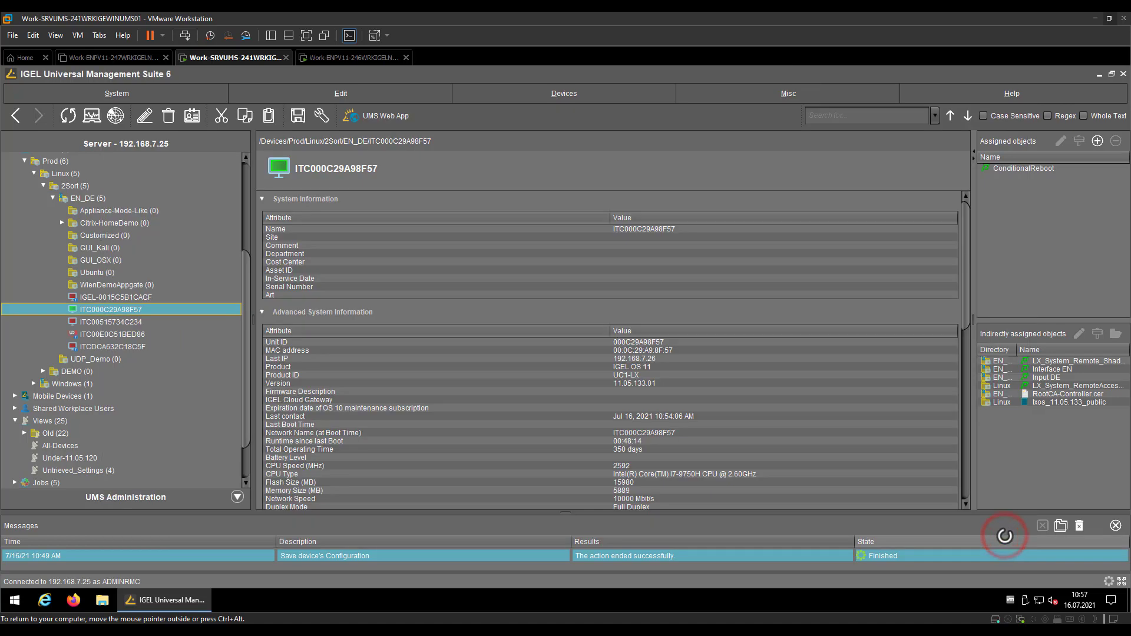
pyautogui.click(346, 59)
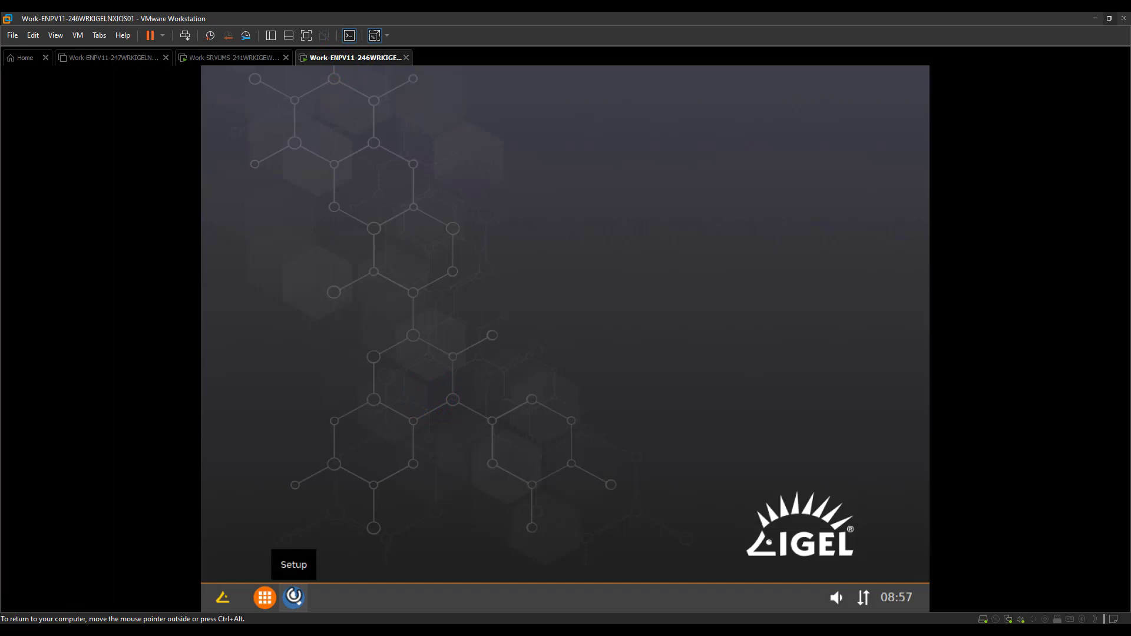
# Add a Local Terminal session under Accessories > Terminals in thin client Setup and save
pyautogui.click(294, 597)
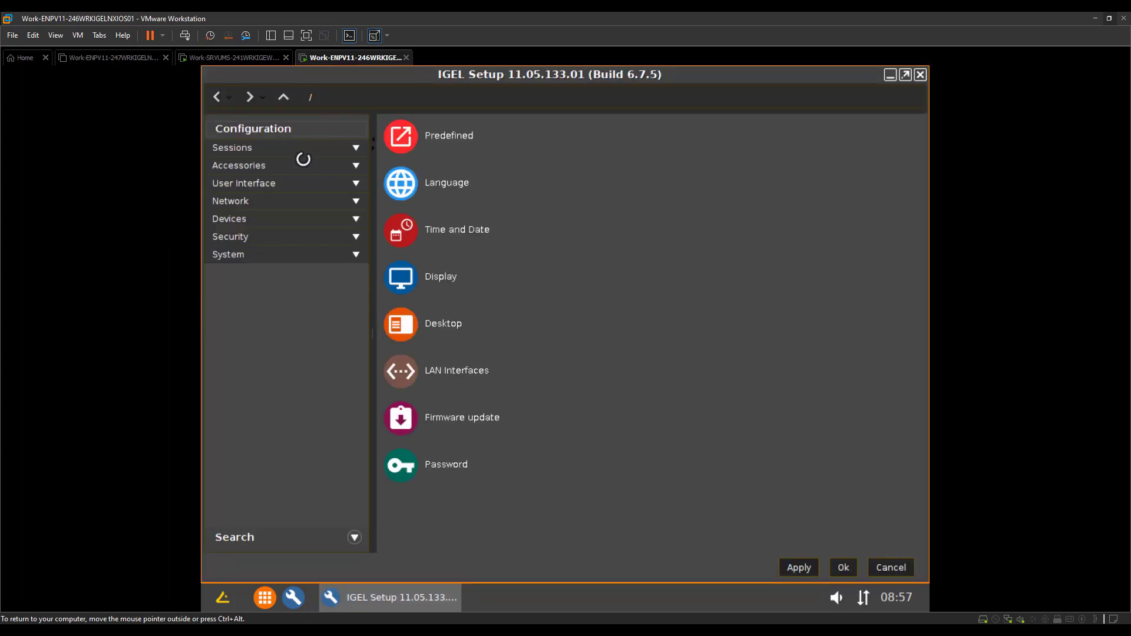
pyautogui.click(303, 161)
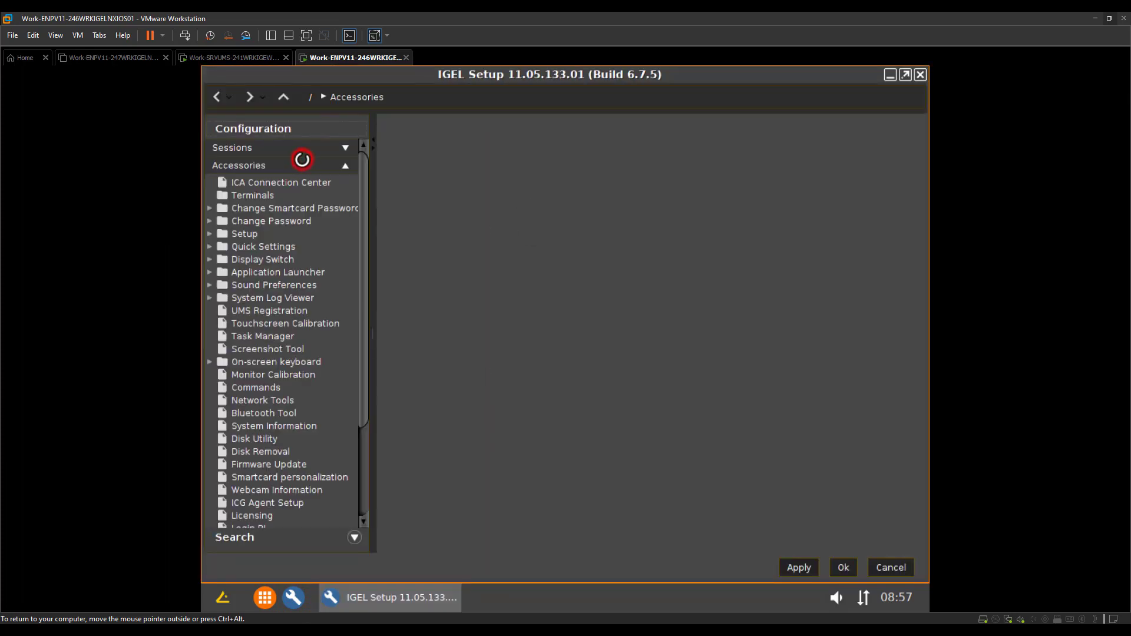
pyautogui.click(264, 196)
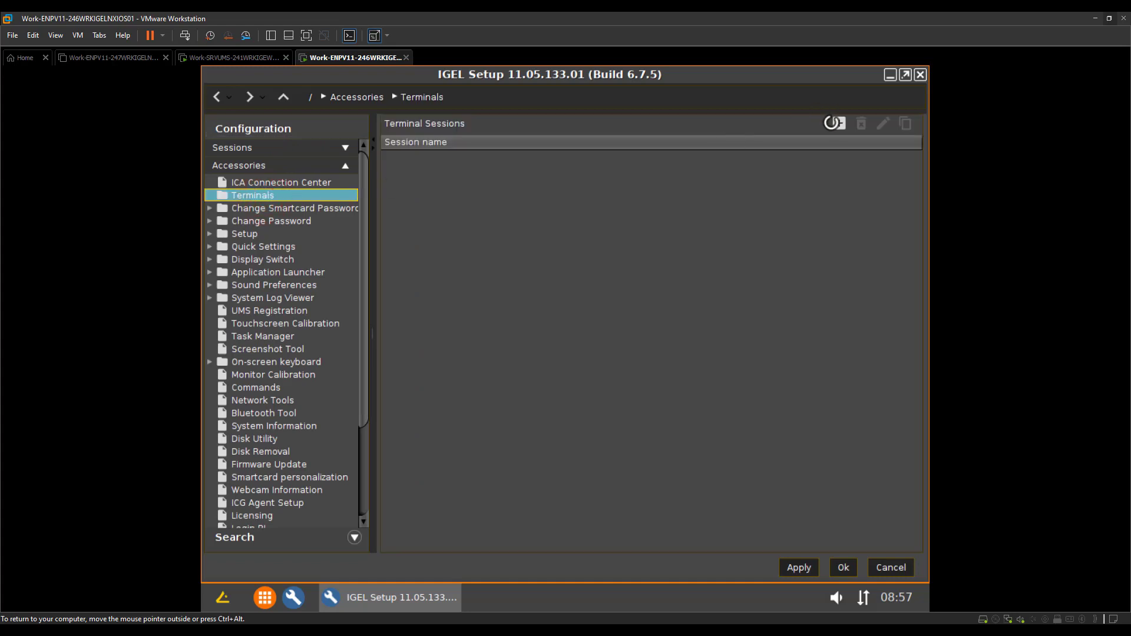
pyautogui.click(834, 124)
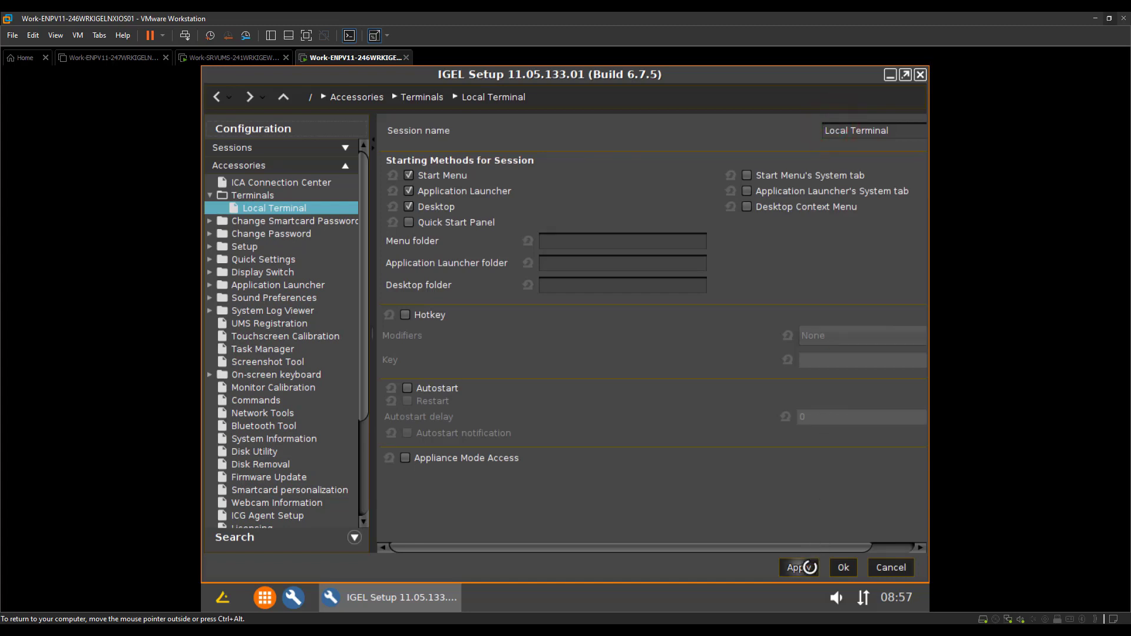
pyautogui.click(843, 568)
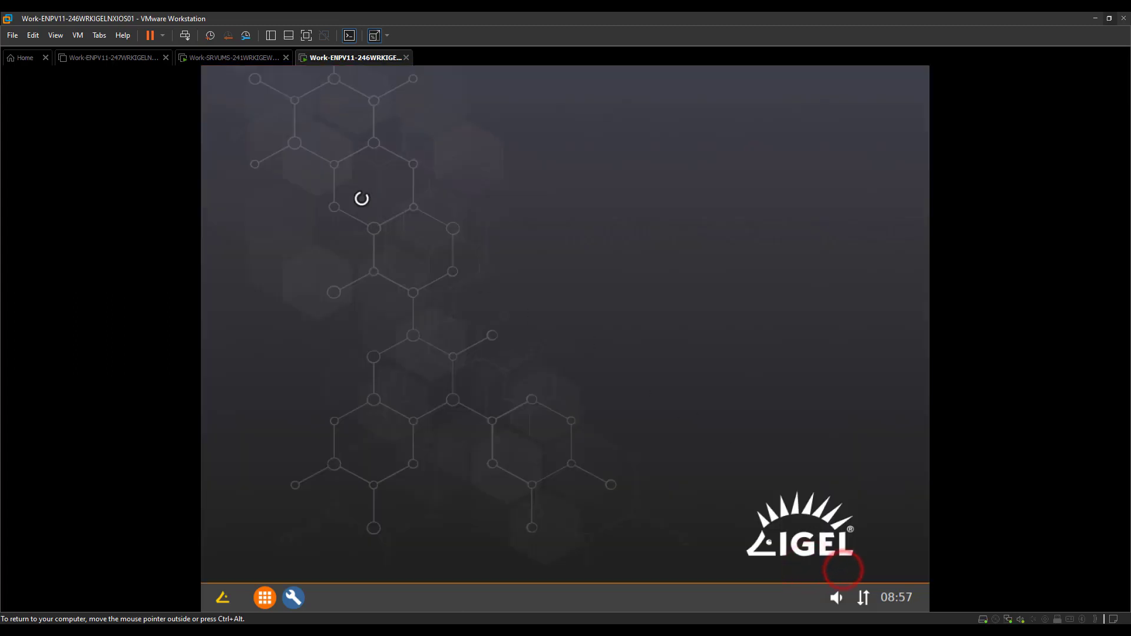
# Start the Local Terminal session and log in as root
pyautogui.doubleClick(261, 106)
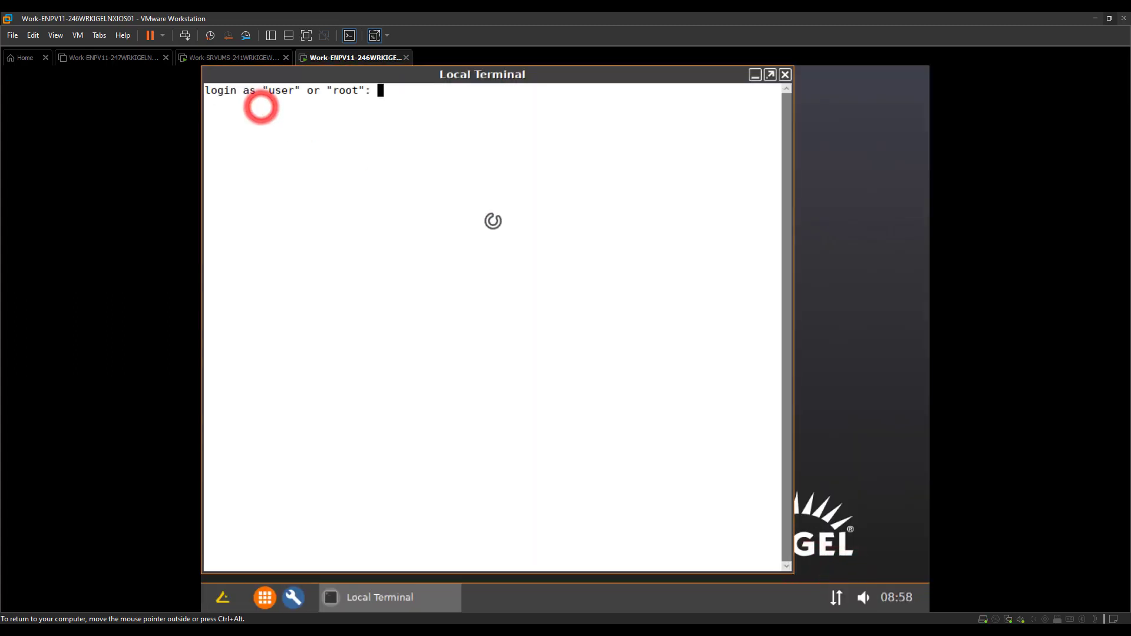
pyautogui.write('root')
pyautogui.press('Return')
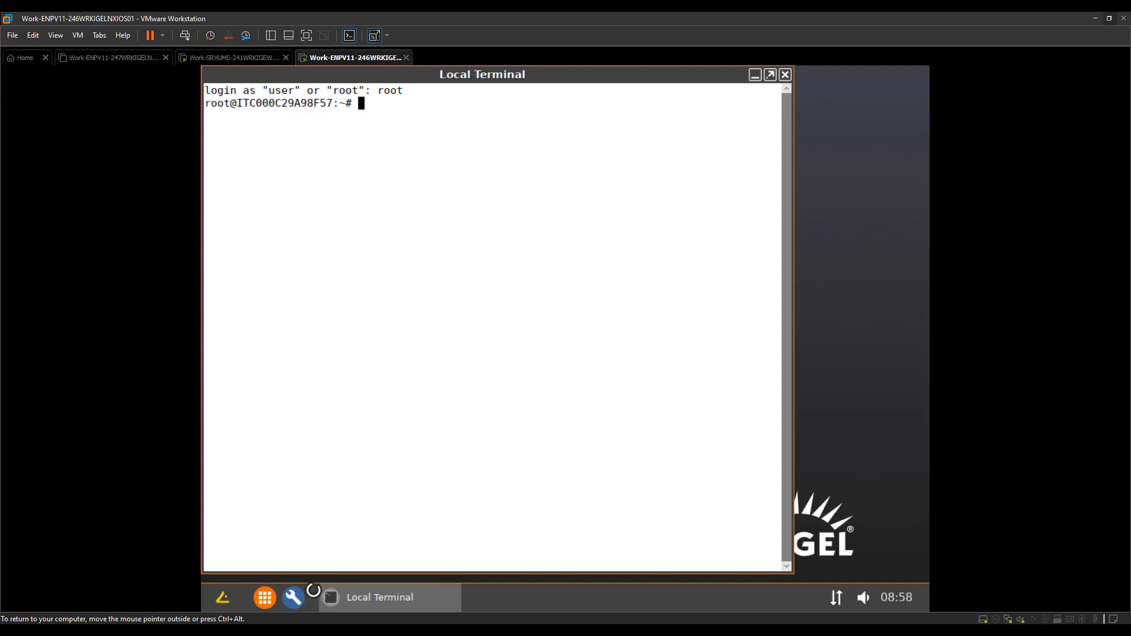
pyautogui.click(295, 597)
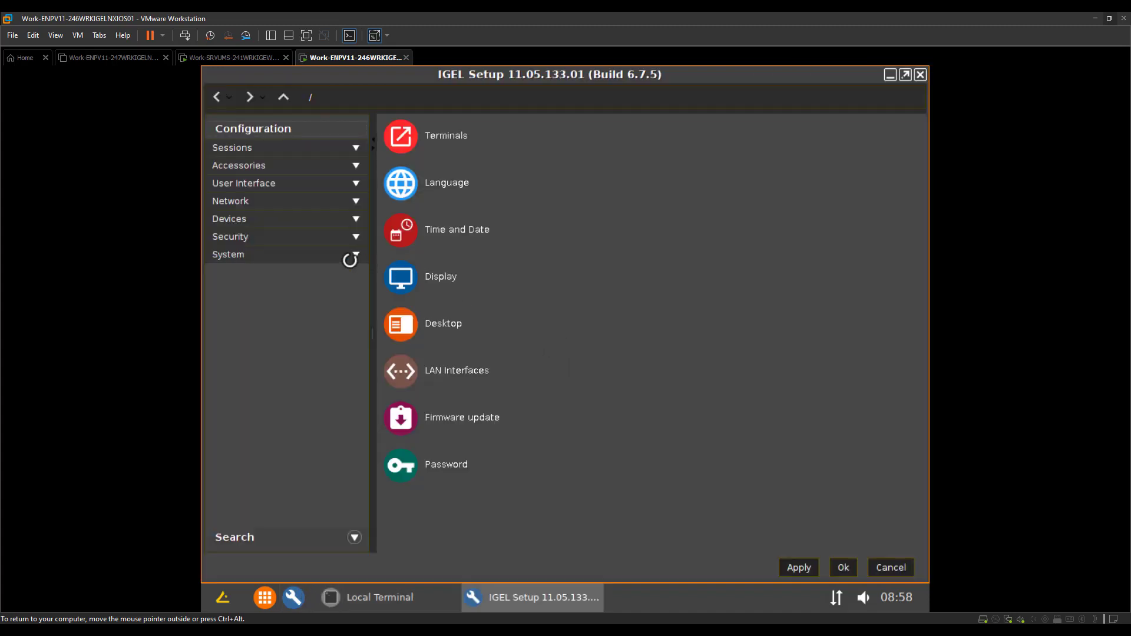
# Locate registry value system.remotemanager.server0.ip, holding ::ffff:192.168.7.25
pyautogui.click(286, 252)
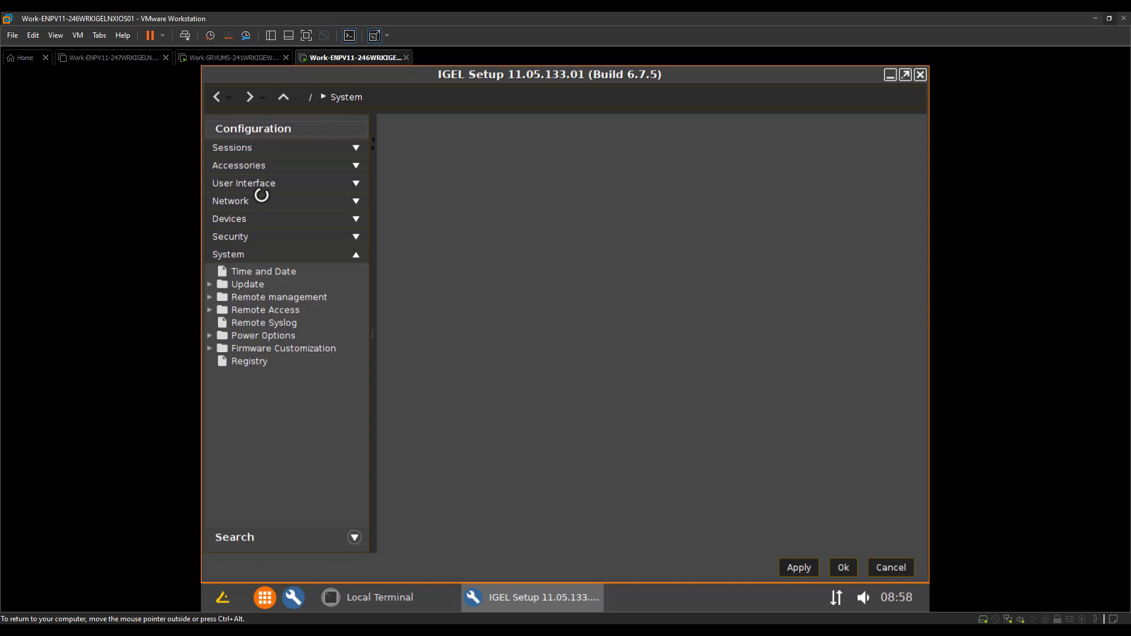
pyautogui.click(256, 361)
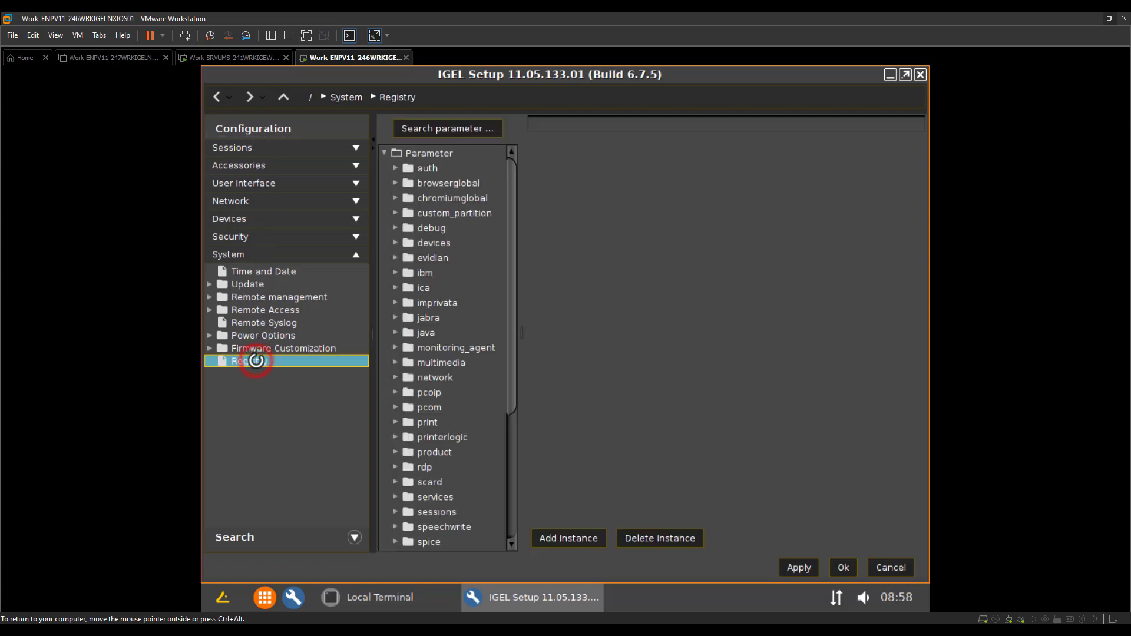
pyautogui.scroll(-5, 440, 400)
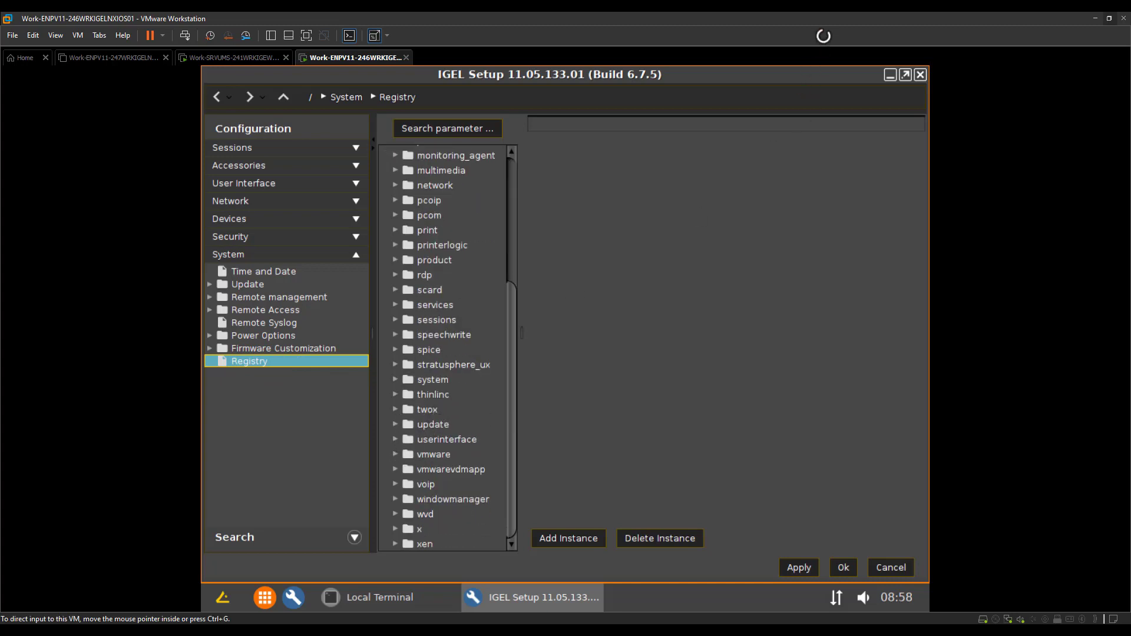
pyautogui.click(404, 378)
pyautogui.doubleClick(401, 379)
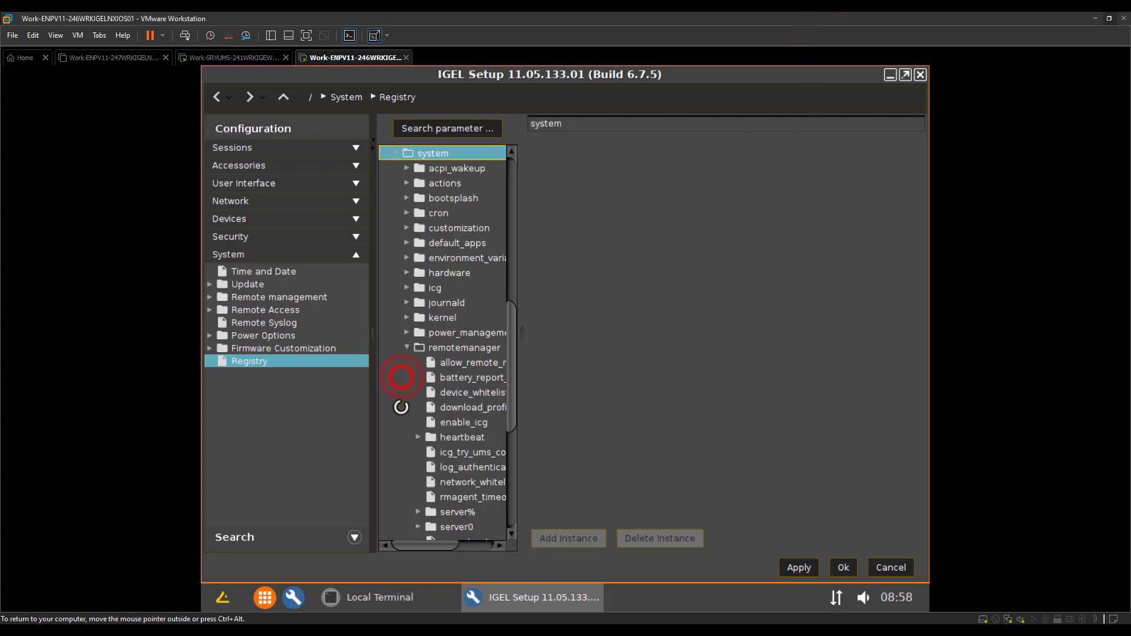
pyautogui.click(420, 345)
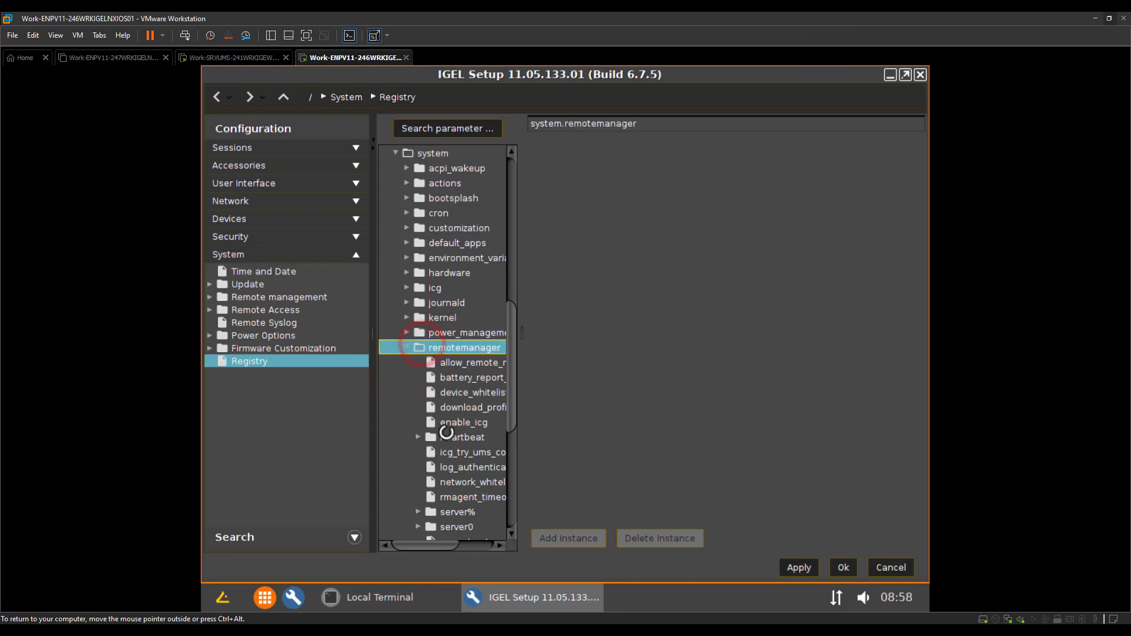
pyautogui.click(418, 526)
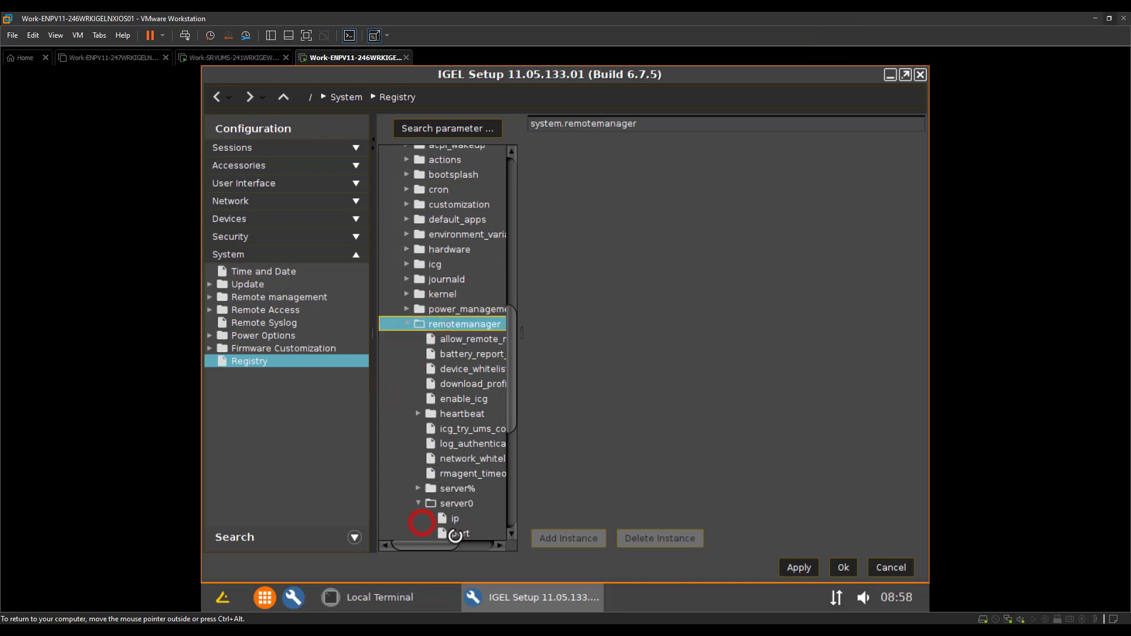
pyautogui.click(454, 519)
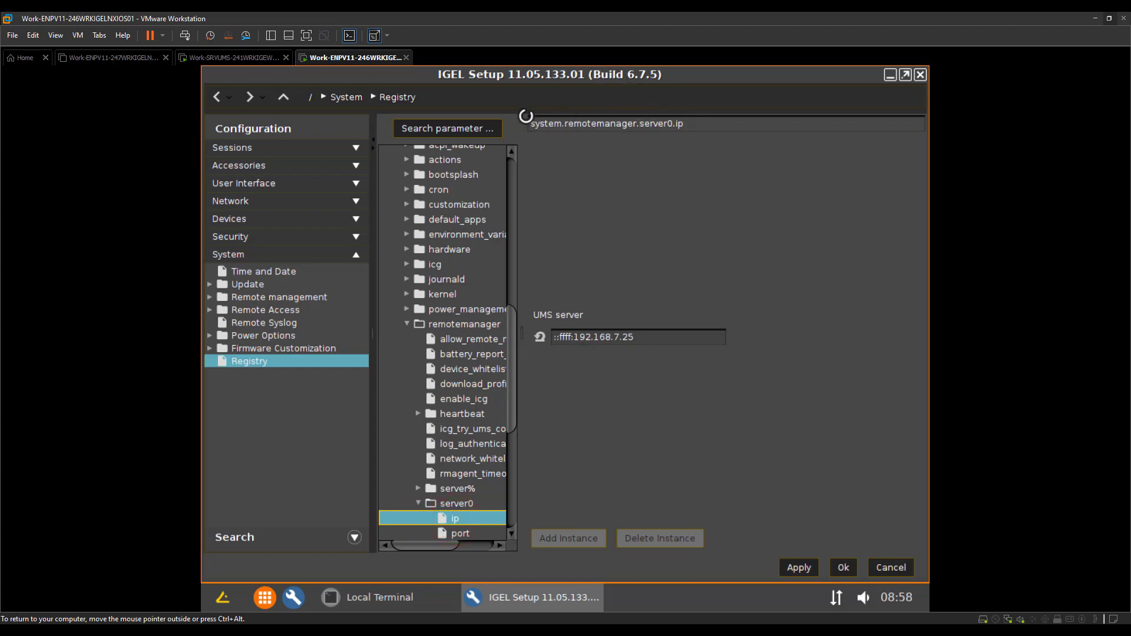
# Select the parameter's full path and return to the Local Terminal
pyautogui.click(689, 123)
pyautogui.moveTo(593, 120); pyautogui.dragTo(525, 119)
pyautogui.hotkey('ctrl', 'c')
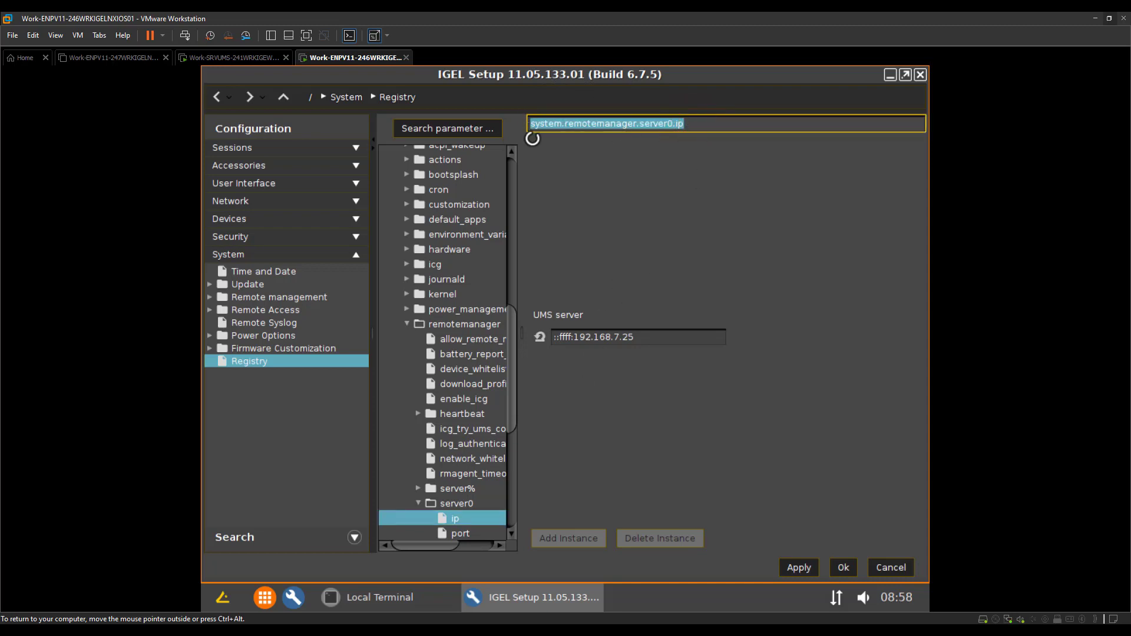
pyautogui.click(390, 597)
# Query the pasted server0 IP registry parameter with get in the Local Terminal
pyautogui.click(433, 472)
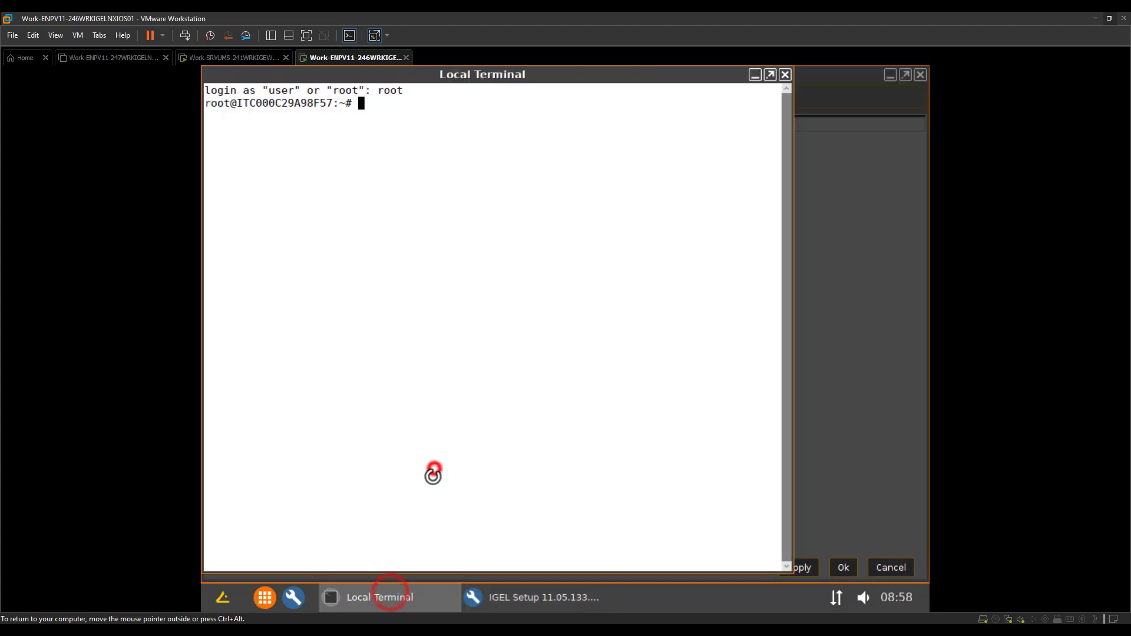
pyautogui.write('get')
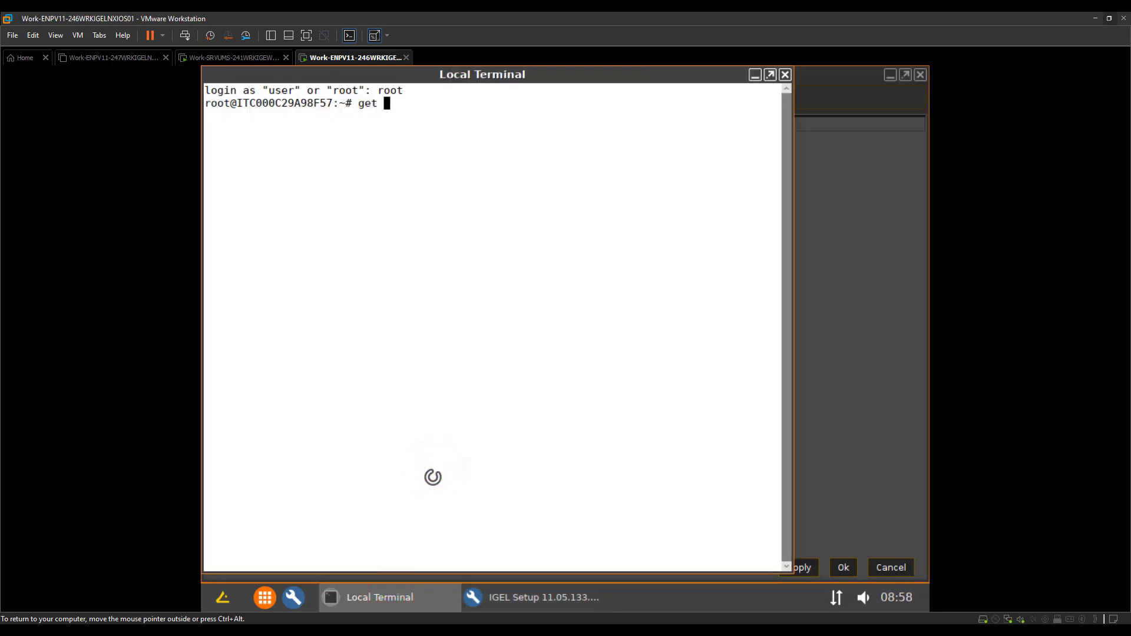
pyautogui.rightClick(471, 320)
pyautogui.click(504, 401)
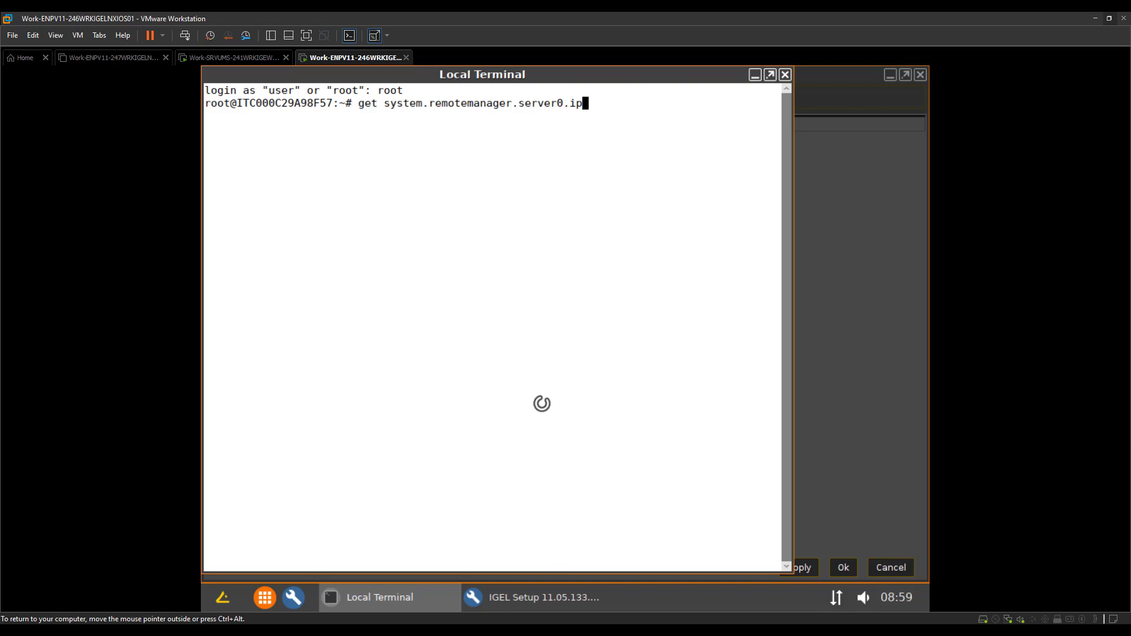
pyautogui.press('Return')
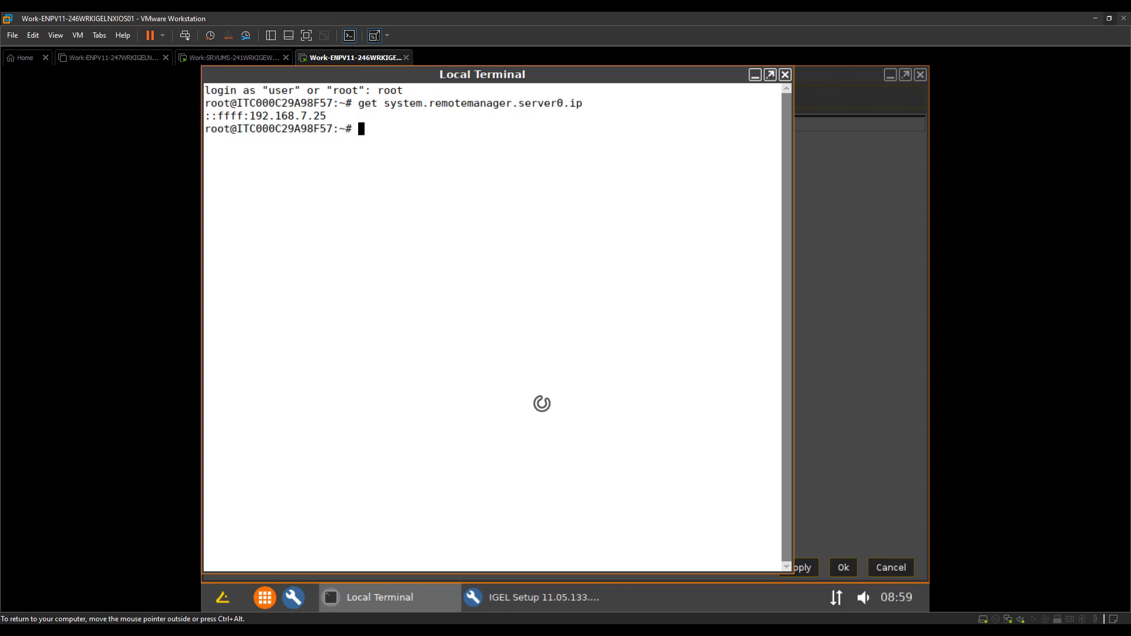
# Query the server1 IP parameter instead, which returns nothing
pyautogui.press('Up')
pyautogui.press('Left')
pyautogui.press('Left')
pyautogui.press('Left')
pyautogui.press('BackSpace')
pyautogui.write('1')
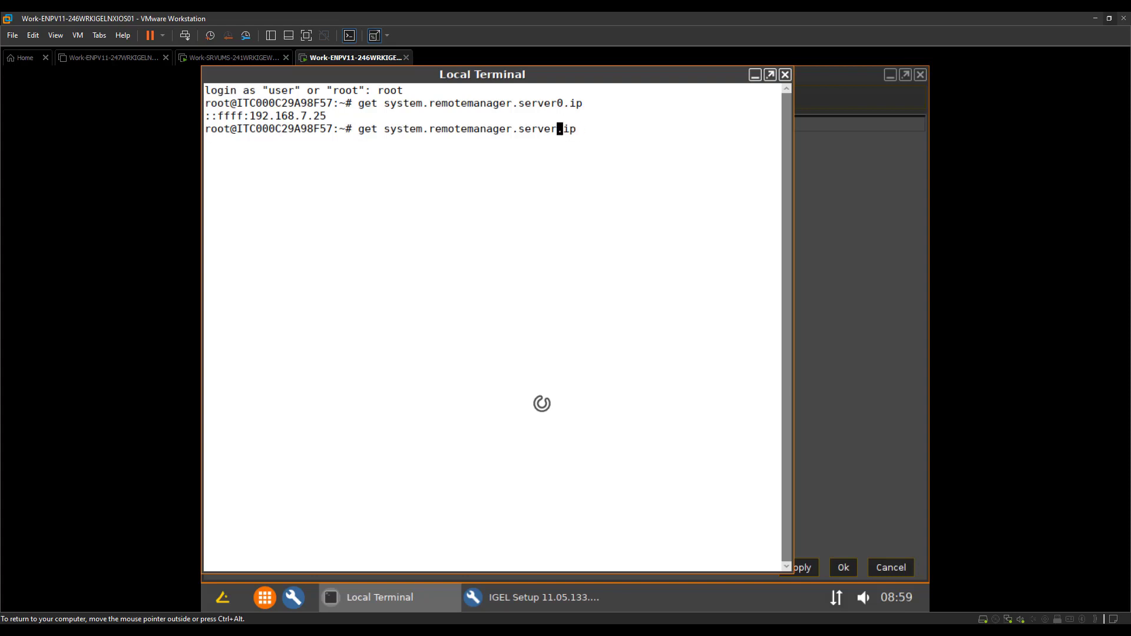
pyautogui.press('Return')
# Re-run the server0 IP query, confirming ::ffff:192.168.7.25
pyautogui.press('Up')
pyautogui.press('Left')
pyautogui.press('Left')
pyautogui.press('Left')
pyautogui.press('BackSpace')
pyautogui.write('0')
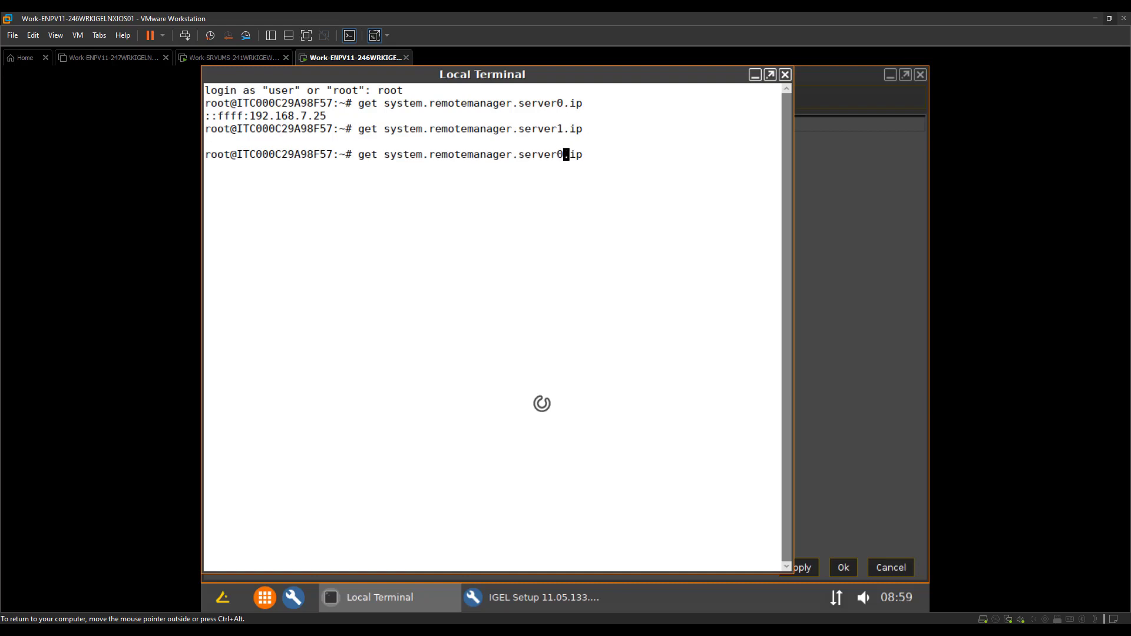
pyautogui.press('Return')
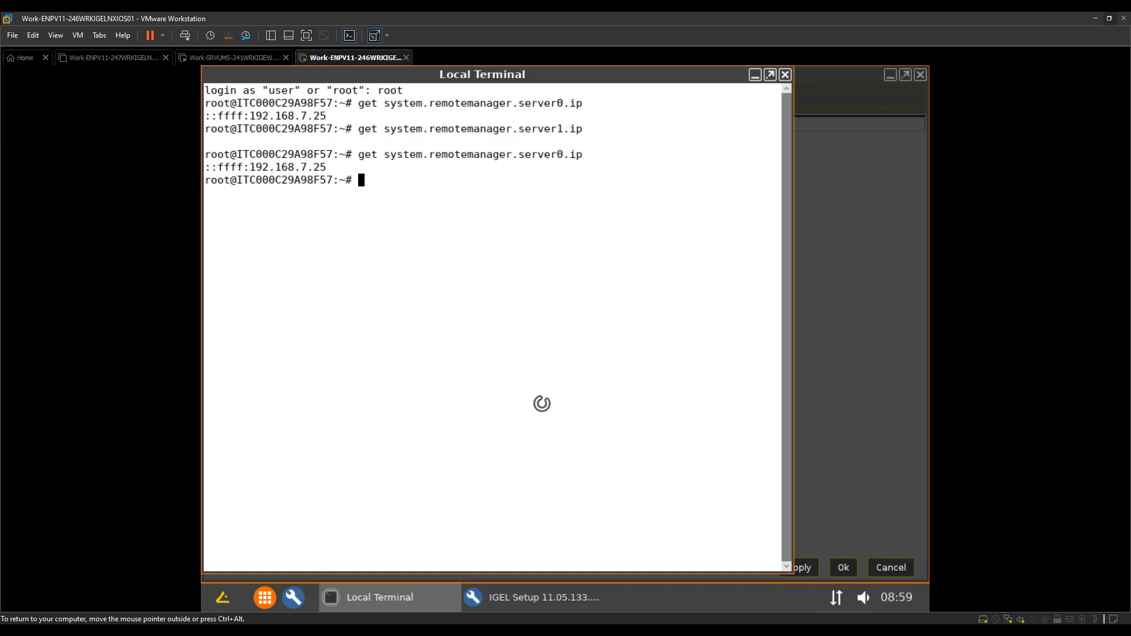